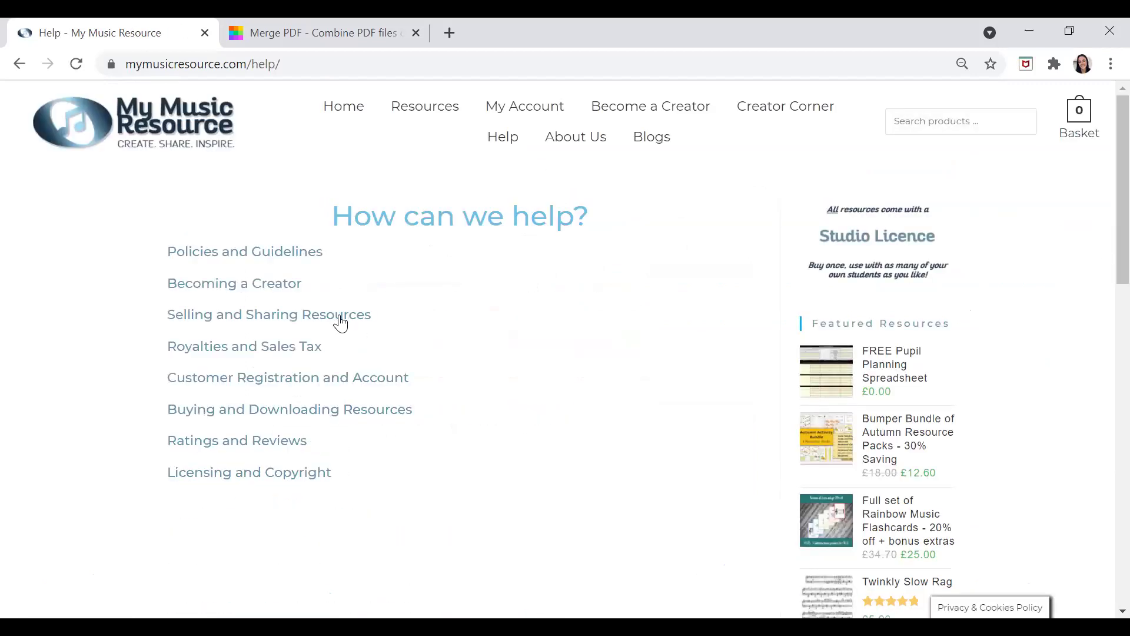
# - Open the front sheet download link from the Selling and Sharing Resources questions on the help page
pyautogui.click(342, 315)
pyautogui.scroll(-6, 1105, 171)
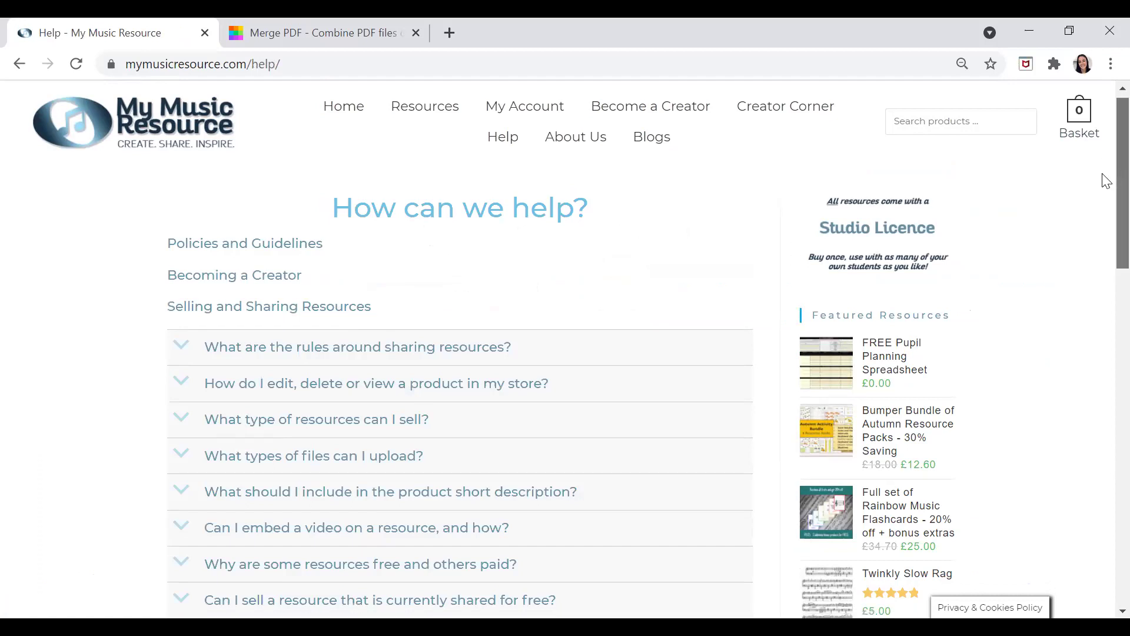
pyautogui.scroll(-4, 1105, 315)
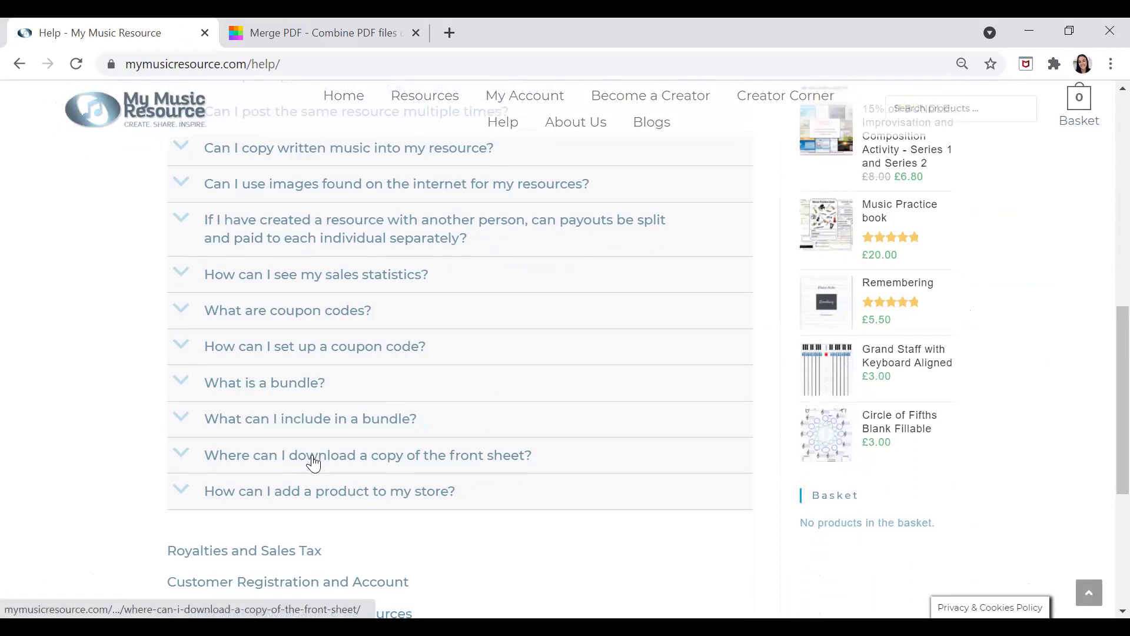
pyautogui.click(313, 454)
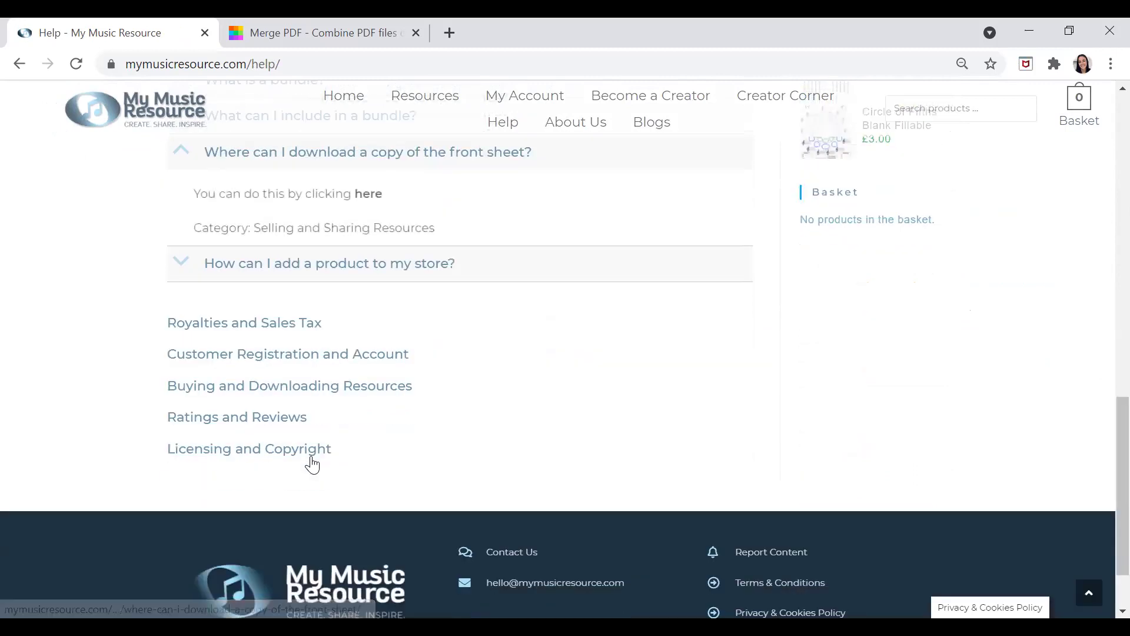
pyautogui.click(368, 196)
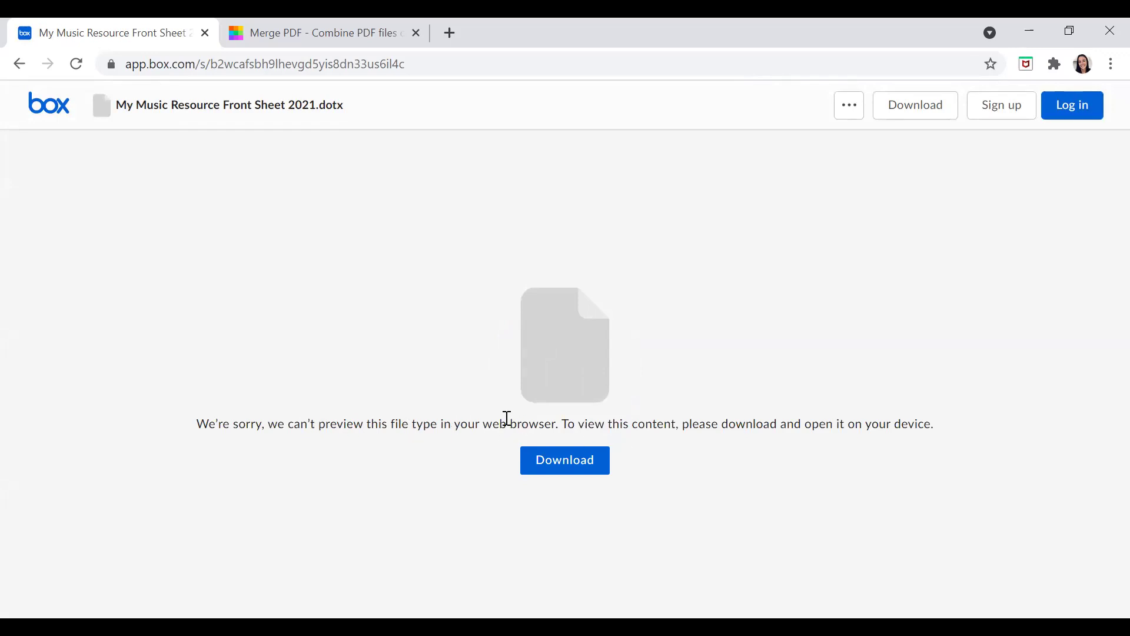
# - Download My Music Resource Front Sheet 2021.dotx and open it in Word with editing enabled
pyautogui.click(565, 468)
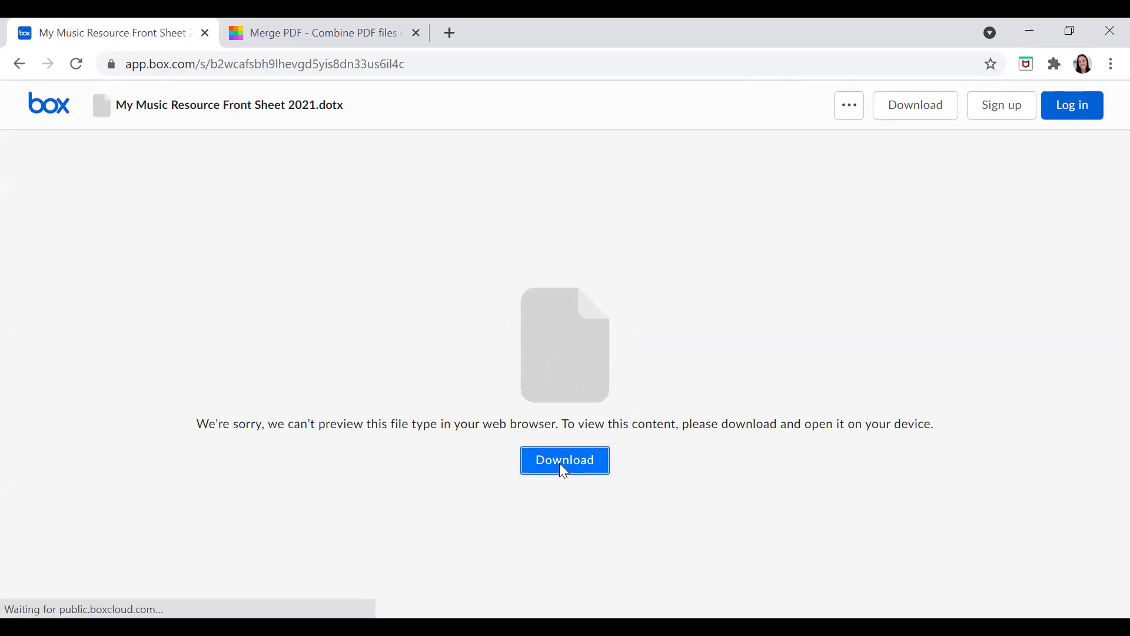
pyautogui.click(94, 594)
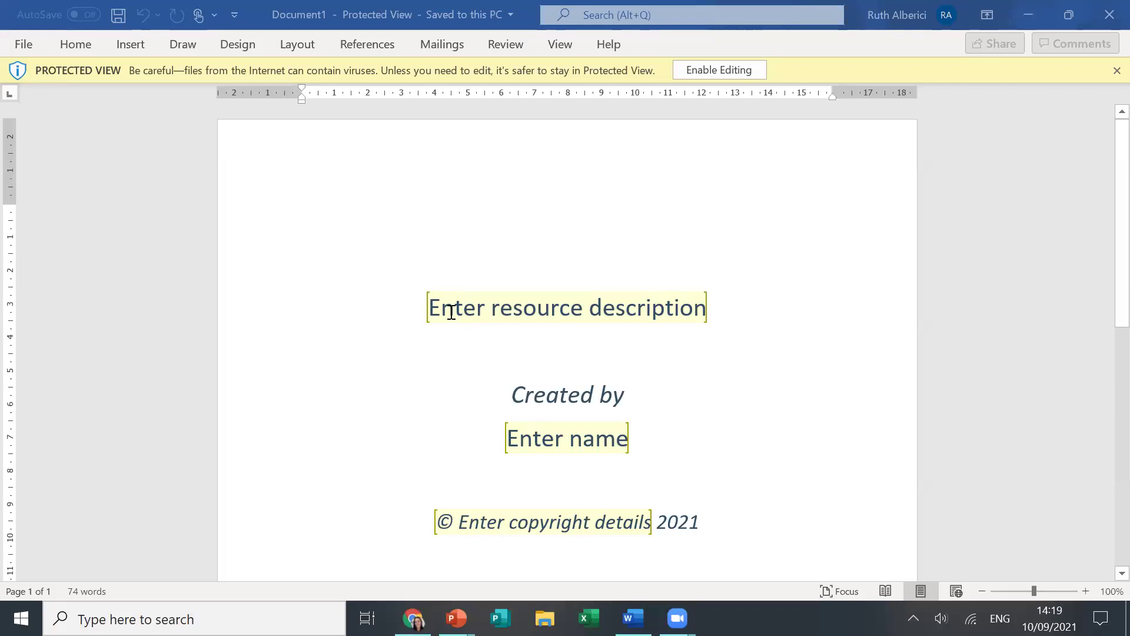
pyautogui.scroll(-6, 1102, 337)
pyautogui.scroll(5, 1101, 360)
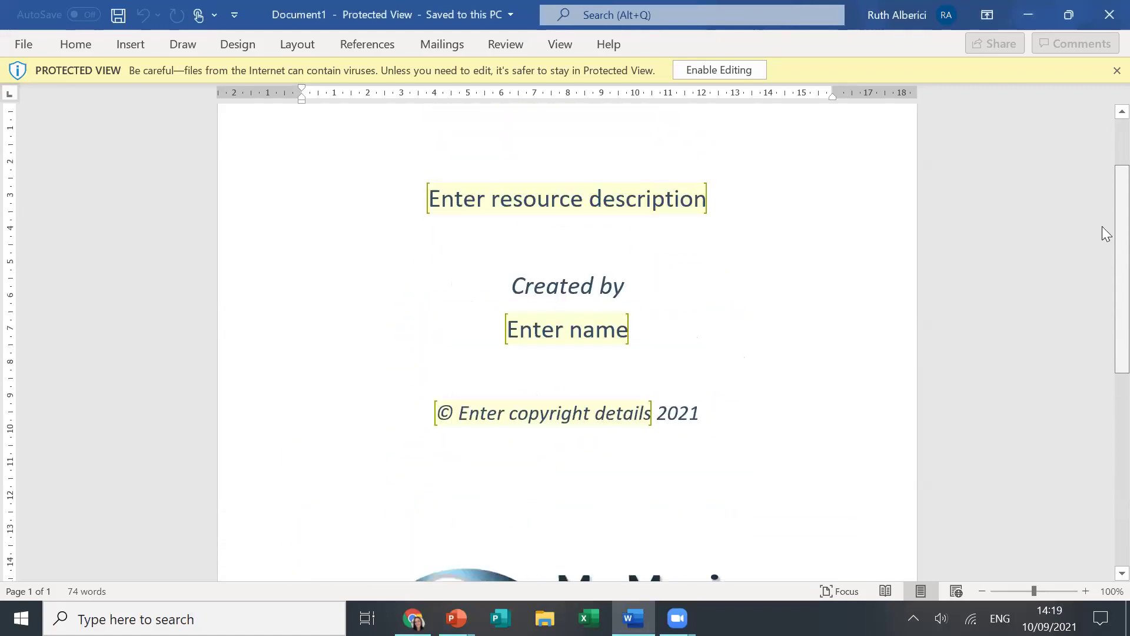
pyautogui.click(729, 68)
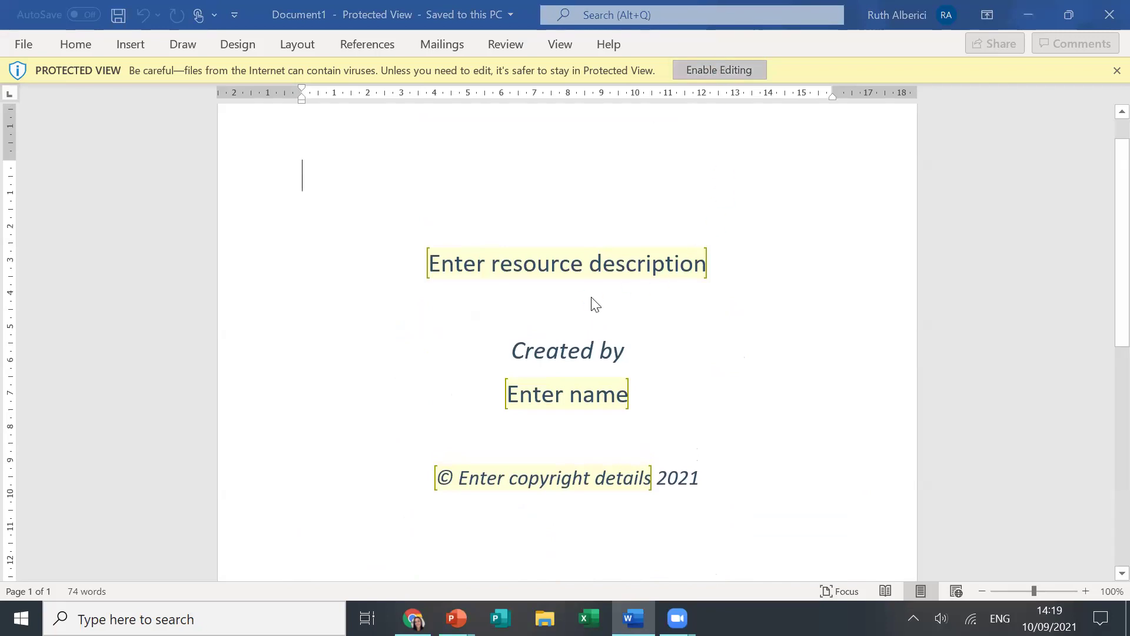
# - Replace the "Enter resource description" placeholder with "Note Reading Cards"
pyautogui.click(439, 364)
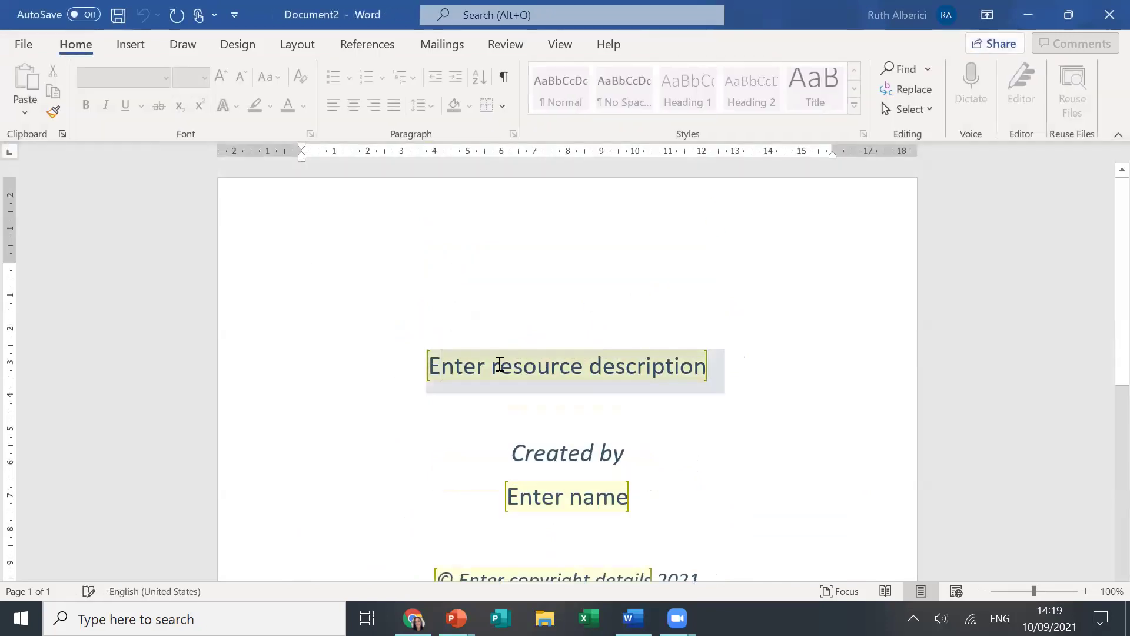
pyautogui.keyDown('shift'); pyautogui.click(587, 380); pyautogui.keyUp('shift')
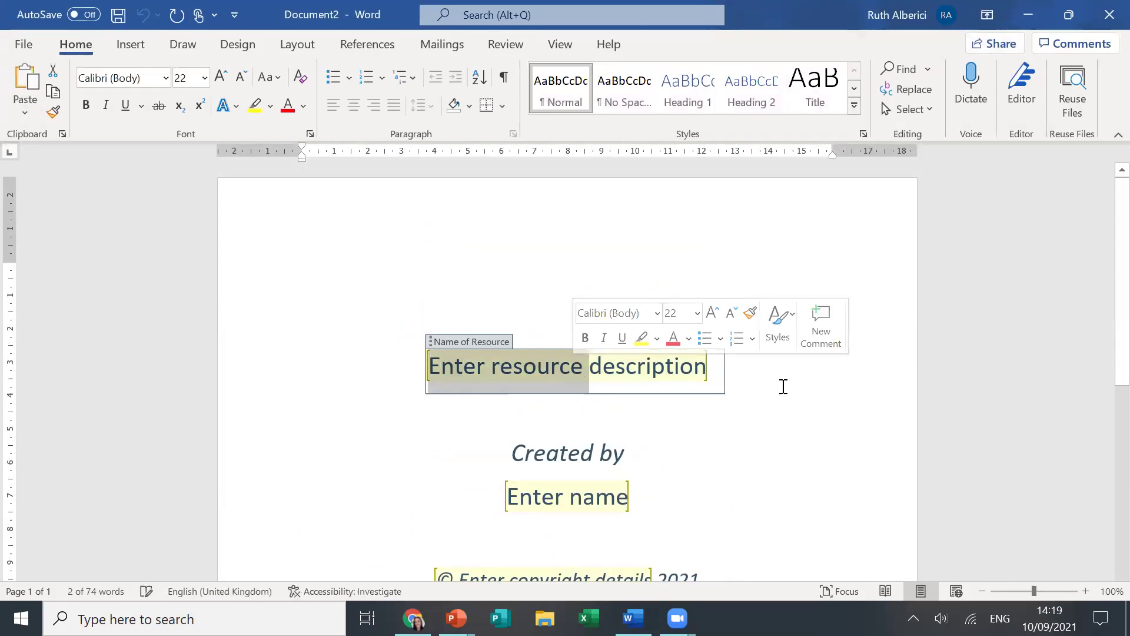
pyautogui.press('Delete')
pyautogui.press('Delete')
pyautogui.press('Delete')
pyautogui.press('Delete')
pyautogui.press('Delete')
pyautogui.press('Delete')
pyautogui.press('Delete')
pyautogui.press('Delete')
pyautogui.press('Delete')
pyautogui.press('Delete')
pyautogui.press('Delete')
pyautogui.press('Delete')
pyautogui.write('N')
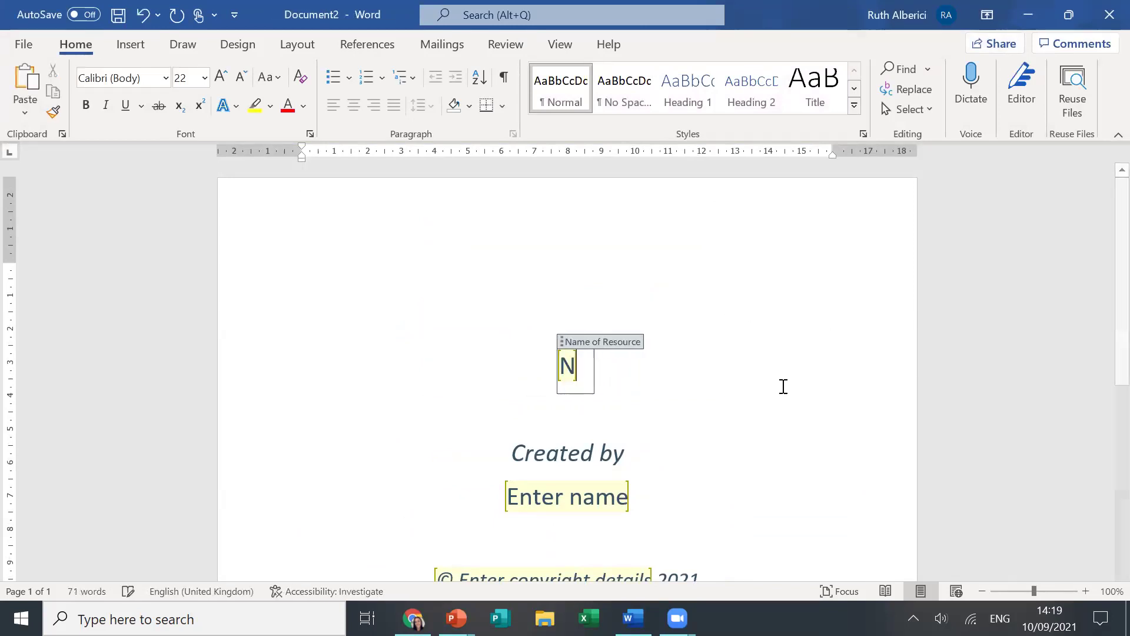
pyautogui.write('ote Reading Ca')
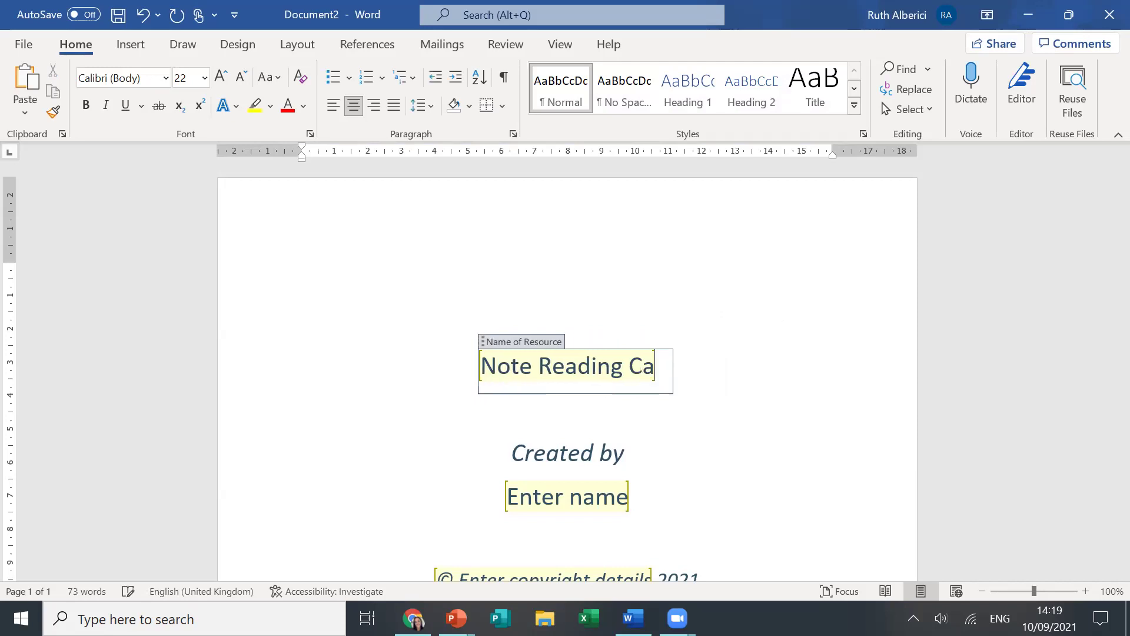
pyautogui.write('rds')
# - Replace the "Enter name" placeholder under "Created by" with the creator's full name
pyautogui.doubleClick(590, 500)
pyautogui.press('Delete')
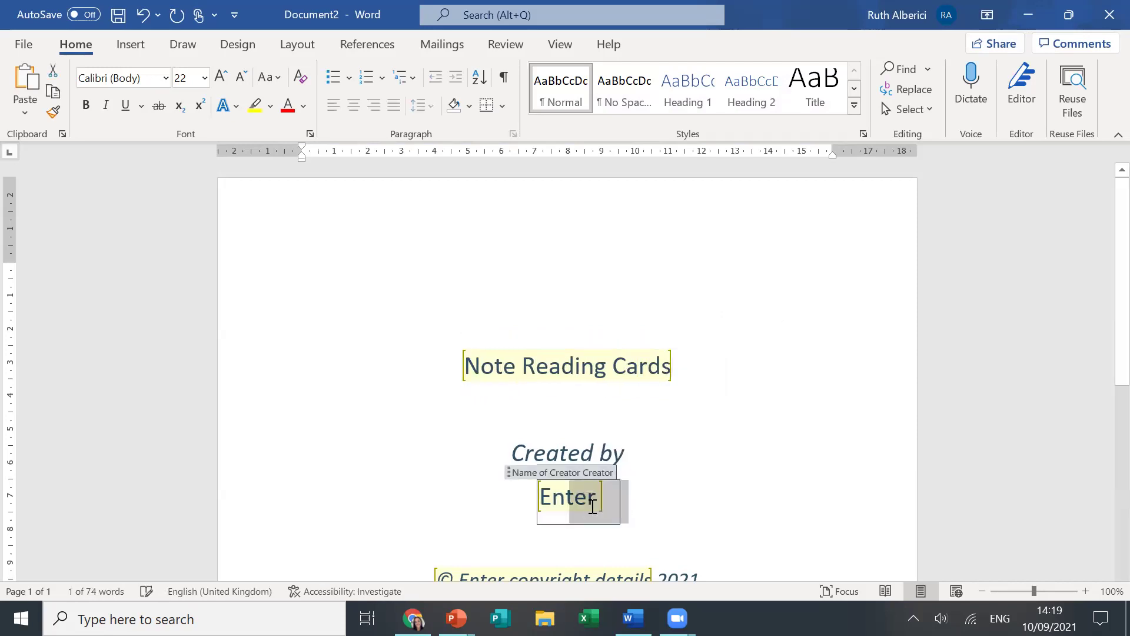
pyautogui.press('BackSpace')
pyautogui.press('BackSpace')
pyautogui.press('BackSpace')
pyautogui.press('BackSpace')
pyautogui.press('BackSpace')
pyautogui.write('Ruth Albercic')
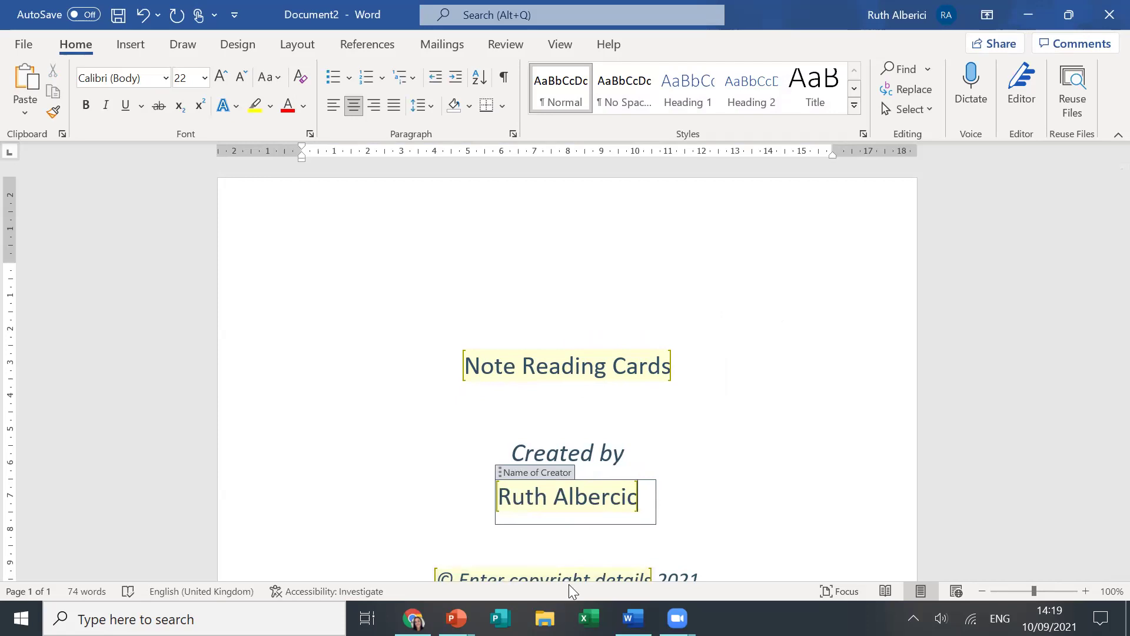
# - Replace "Enter copyright details" with the creator's full name, keeping the © symbol and the year 2021
pyautogui.scroll(-2, 963, 413)
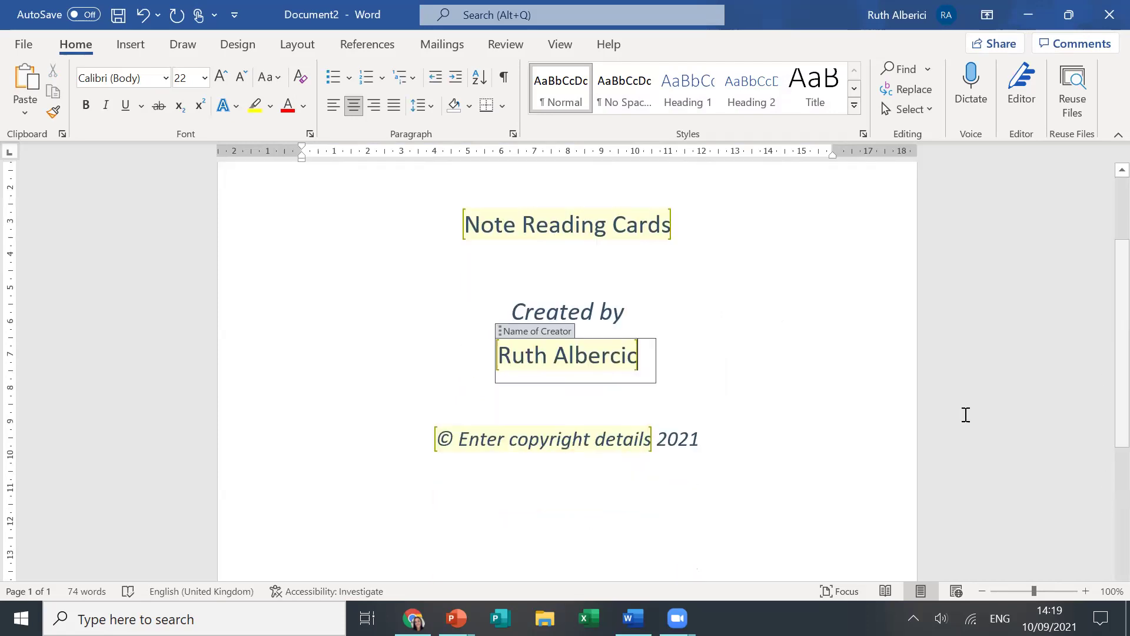
pyautogui.doubleClick(497, 438)
pyautogui.write('Ruth Alberi')
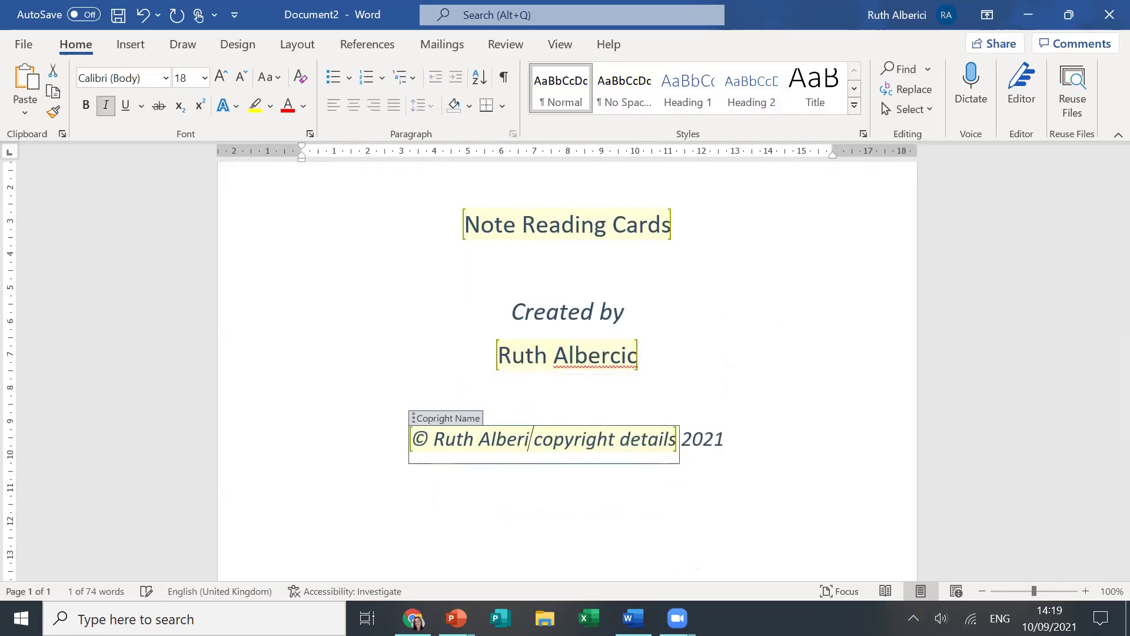
pyautogui.write('ci')
pyautogui.press('Delete')
pyautogui.press('Delete')
pyautogui.press('Delete')
pyautogui.press('Delete')
pyautogui.press('Delete')
pyautogui.press('Delete')
pyautogui.press('Delete')
pyautogui.press('Delete')
pyautogui.press('Delete')
pyautogui.press('Delete')
pyautogui.press('Delete')
pyautogui.press('Delete')
pyautogui.press('Delete')
pyautogui.press('Delete')
pyautogui.press('Delete')
pyautogui.press('Delete')
pyautogui.press('Delete')
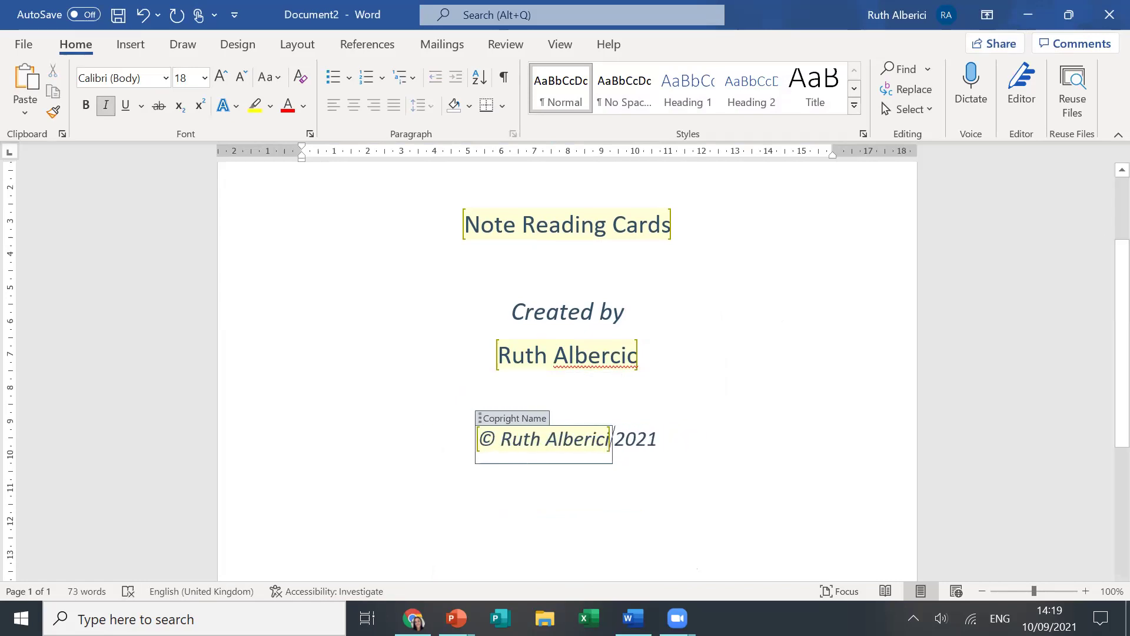
pyautogui.click(610, 436)
pyautogui.press('BackSpace')
pyautogui.write('i')
# - Correct the misspelled surname in the creator name field under "Created by"
pyautogui.click(638, 377)
pyautogui.press('BackSpace')
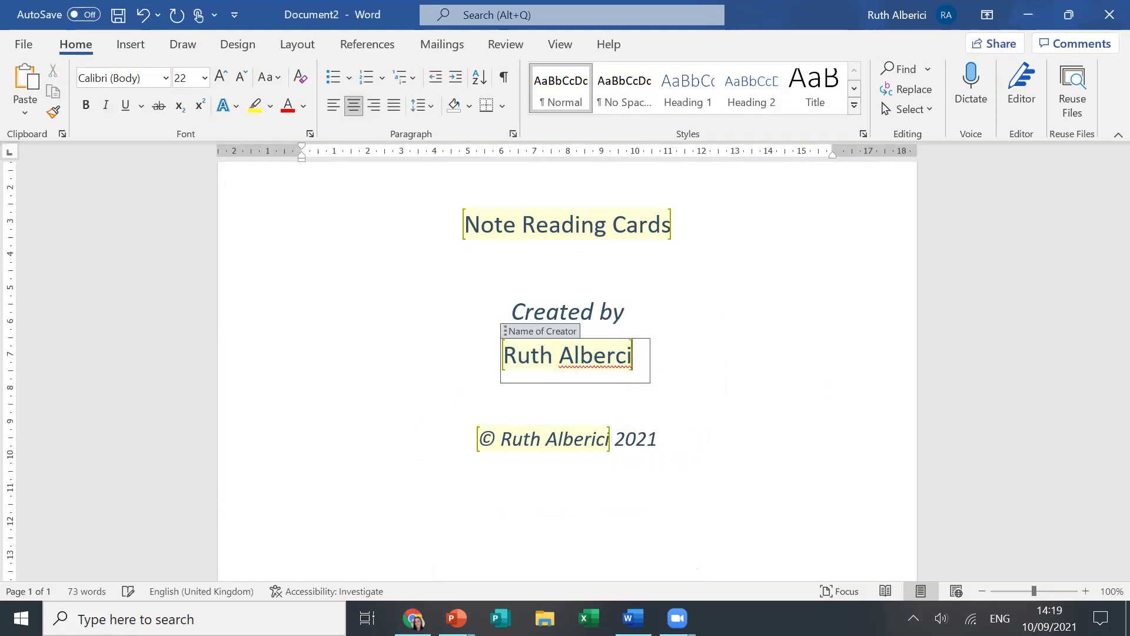
pyautogui.press('Left')
pyautogui.press('Left')
pyautogui.write('i')
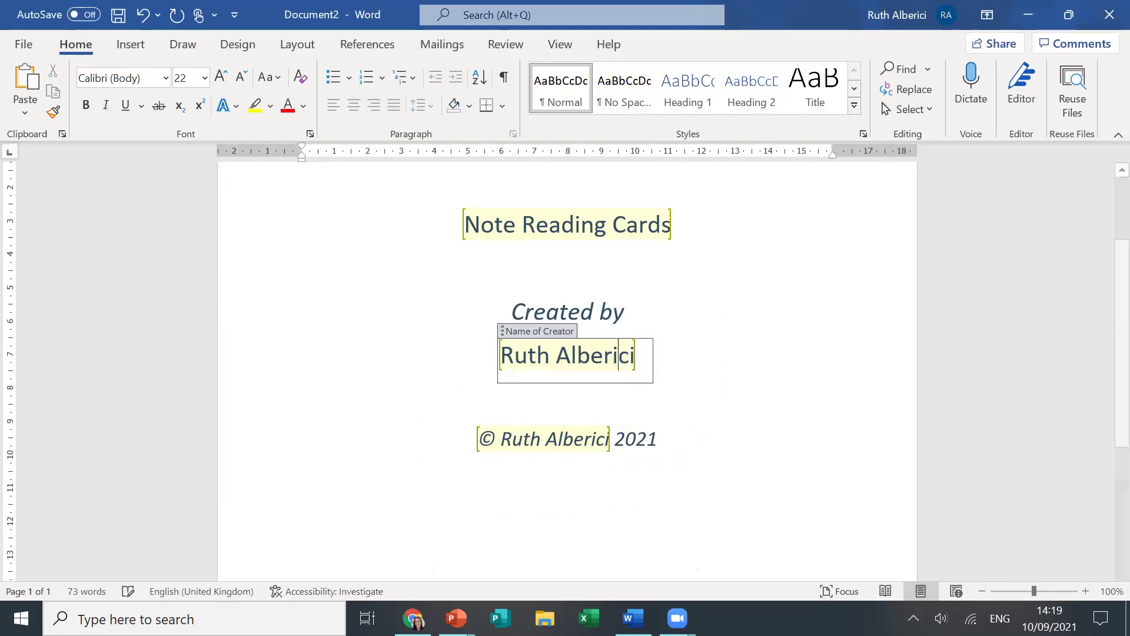
pyautogui.click(778, 284)
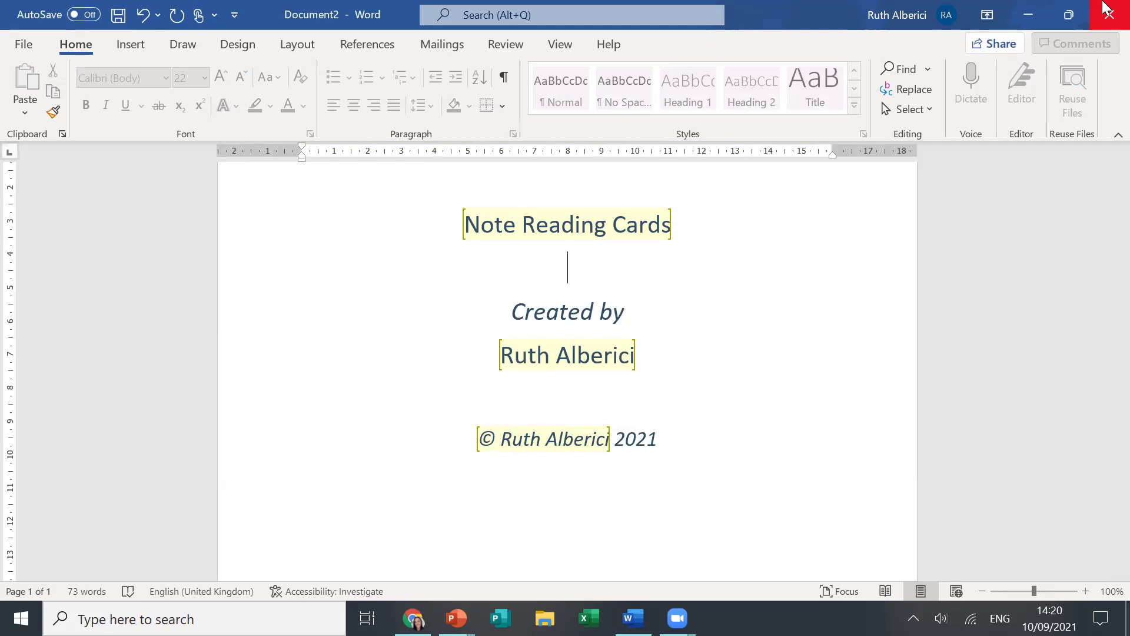
# - Close the front sheet document without saving the changes
pyautogui.hotkey('ctrl', 'w')
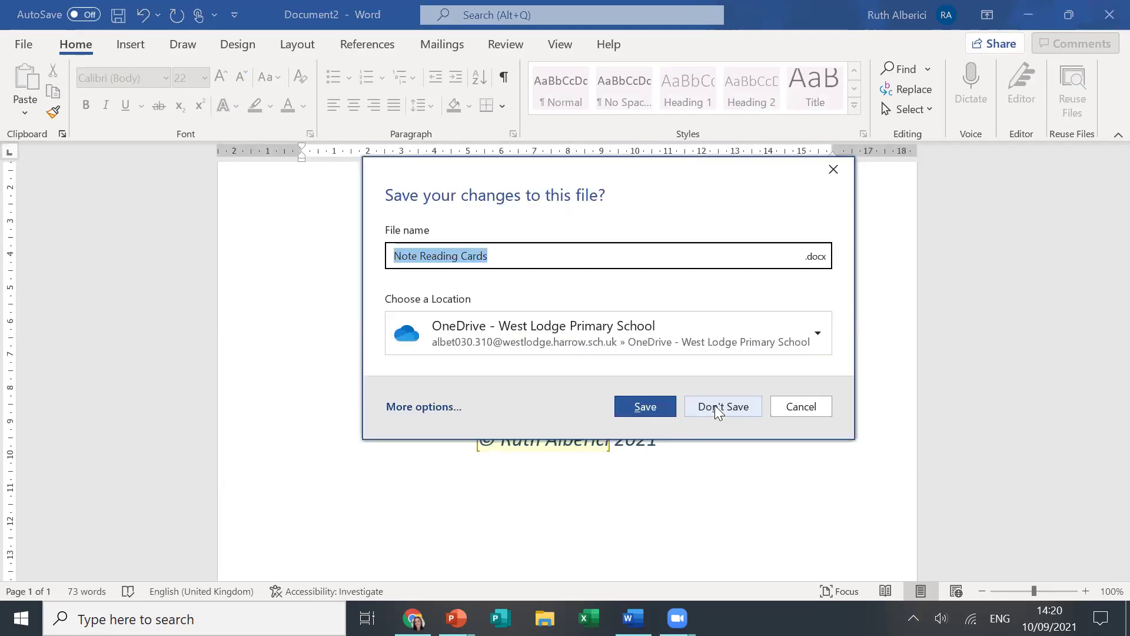
pyautogui.click(714, 409)
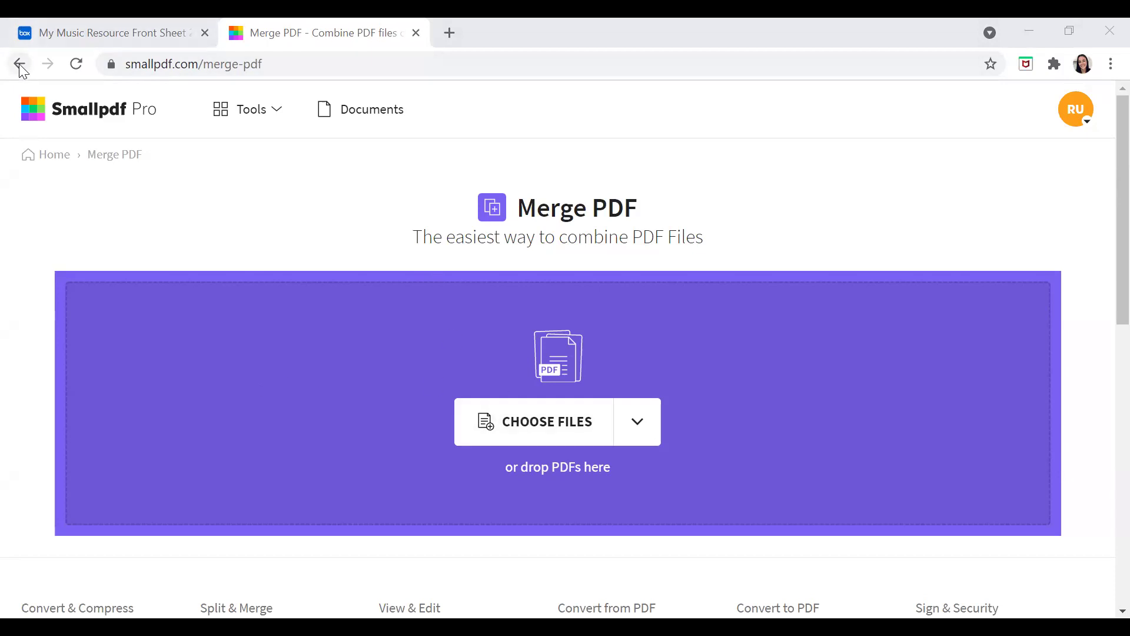
# - Go to the smallpdf.com home page in the browser and open the Merge PDF tool
pyautogui.doubleClick(348, 67)
pyautogui.press('BackSpace')
pyautogui.press('Return')
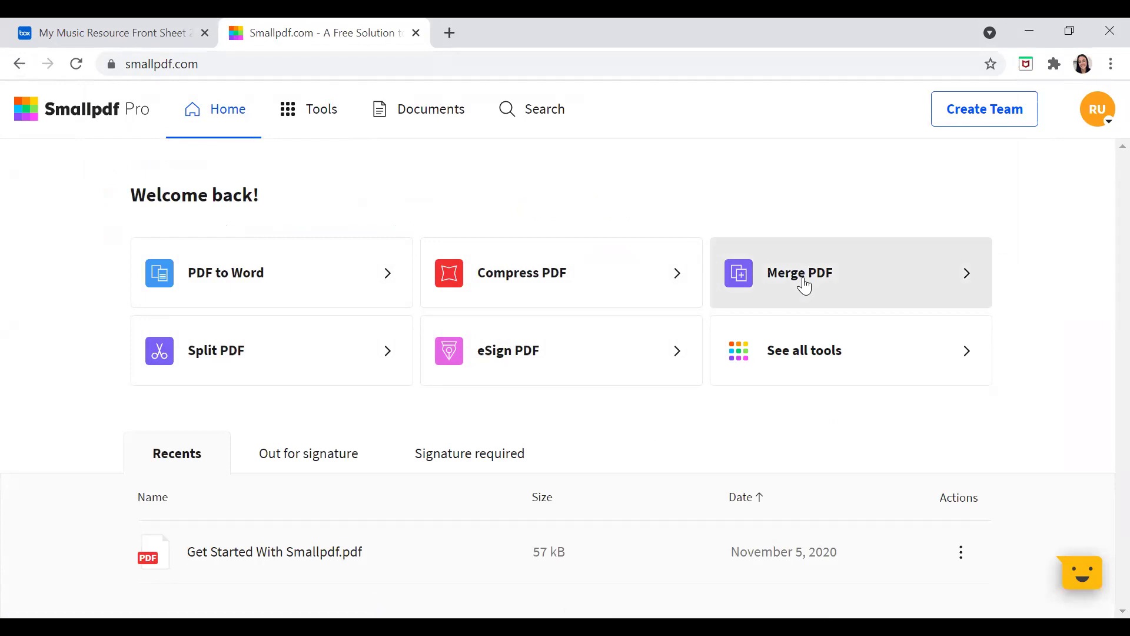
pyautogui.click(804, 287)
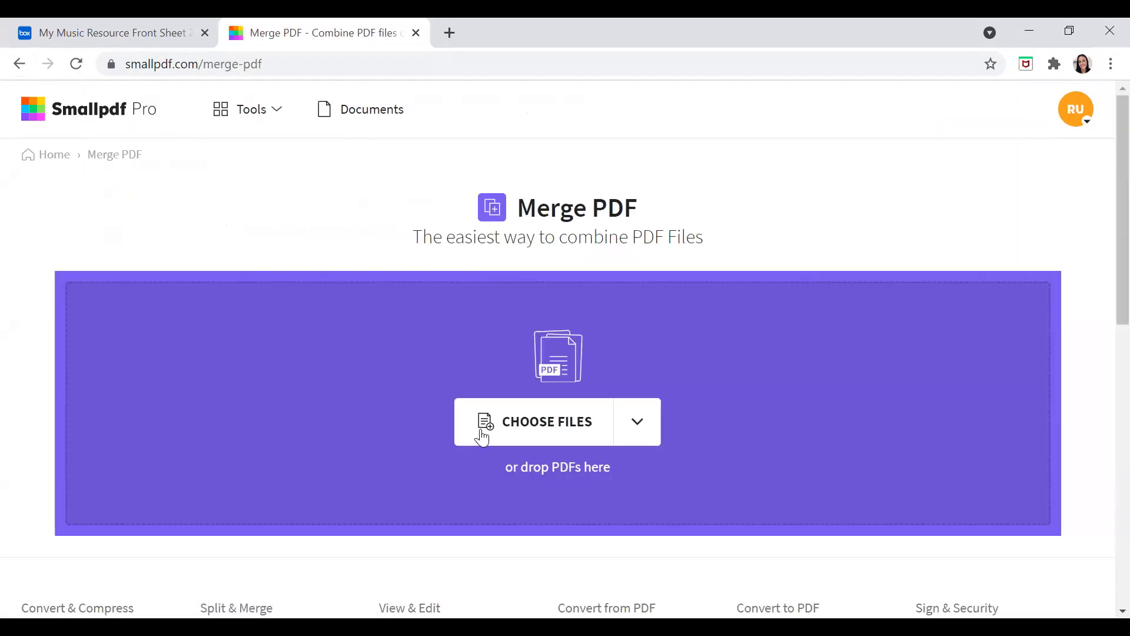
# - Load the "Front cover note cards" file from the Desktop as the first PDF to merge
pyautogui.click(526, 431)
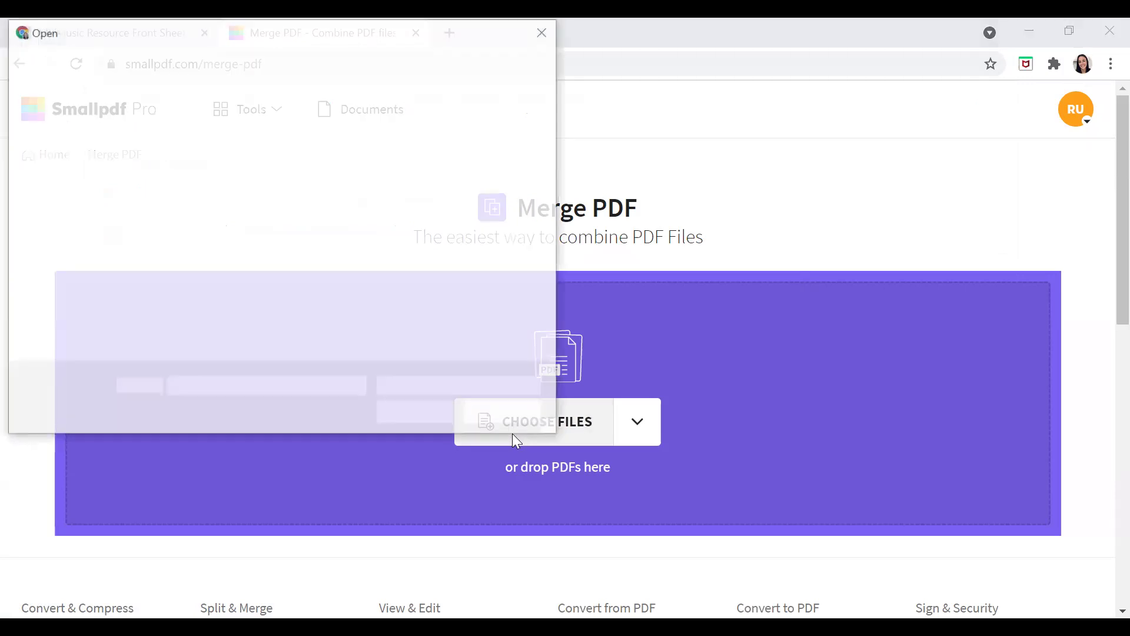
pyautogui.click(210, 188)
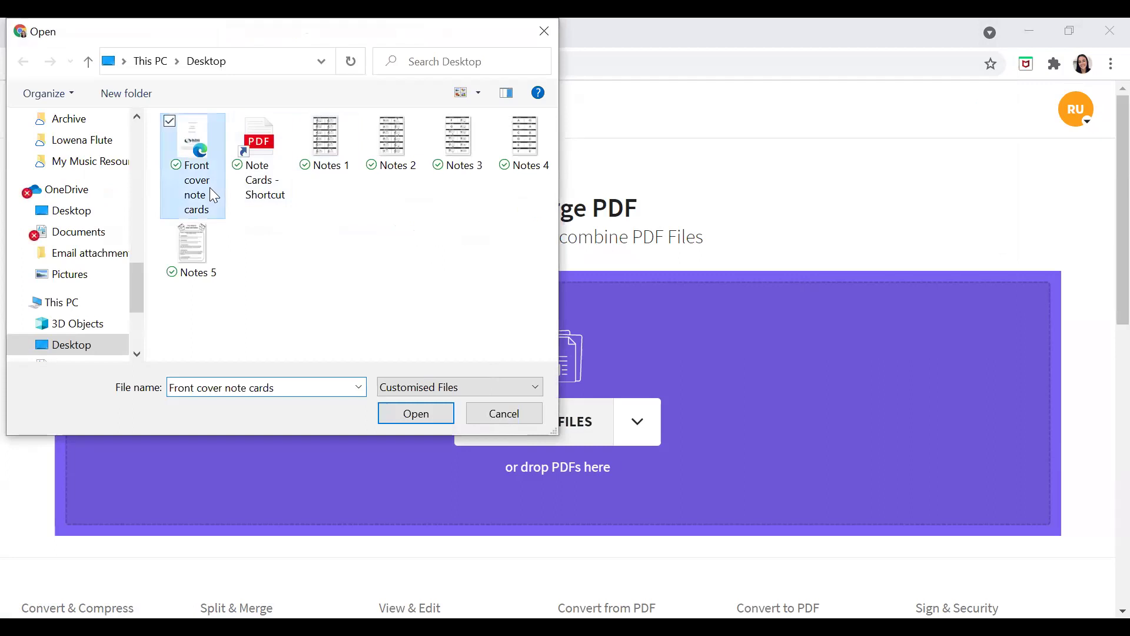
pyautogui.doubleClick(210, 187)
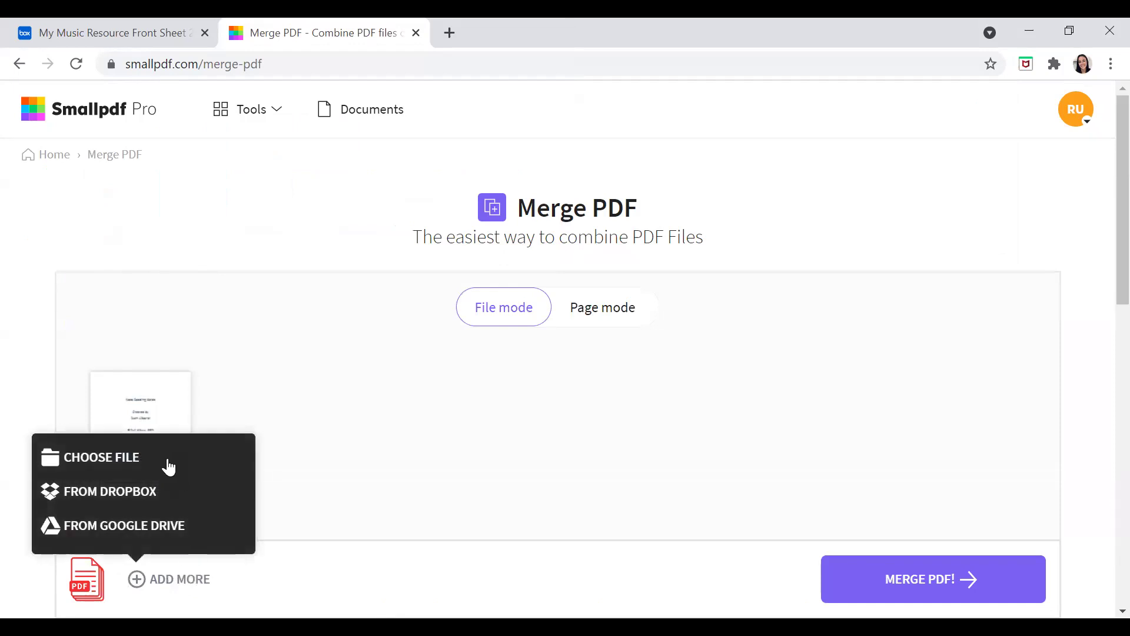
# - Add the "Note Cards - Shortcut" file from the Desktop as the second PDF to merge
pyautogui.moveTo(209, 458)
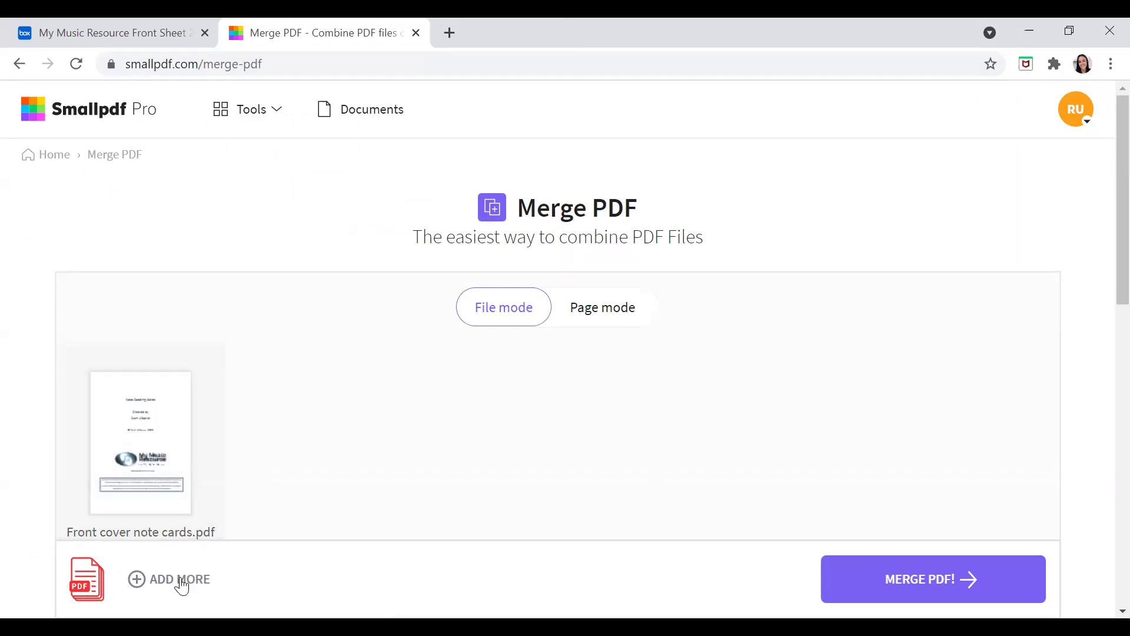
pyautogui.moveTo(176, 582)
pyautogui.click(97, 456)
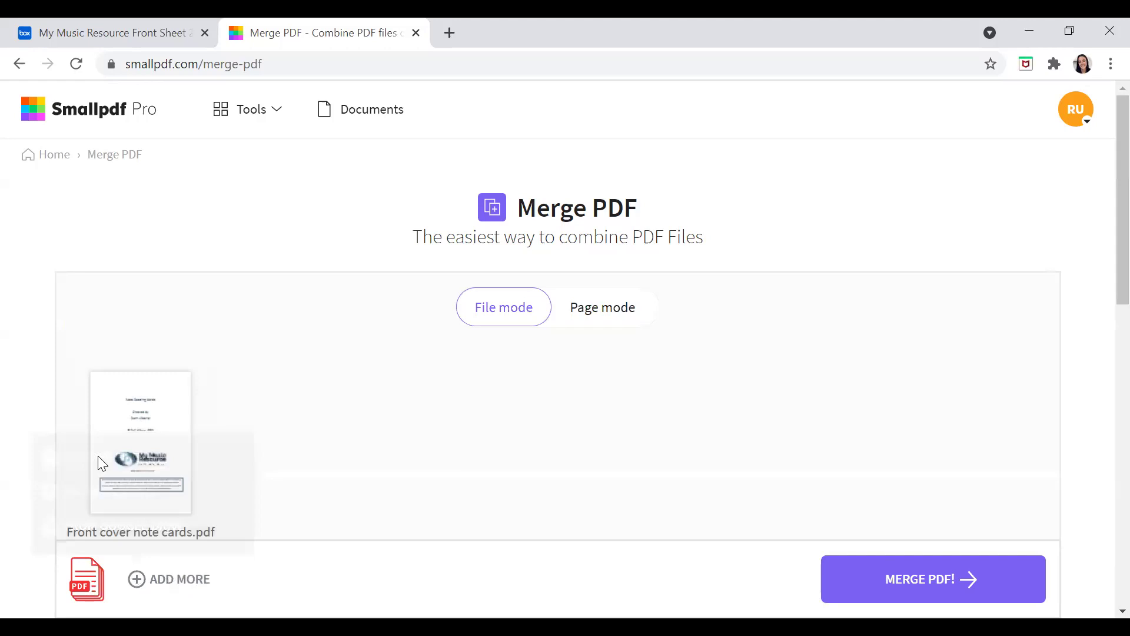
pyautogui.click(259, 142)
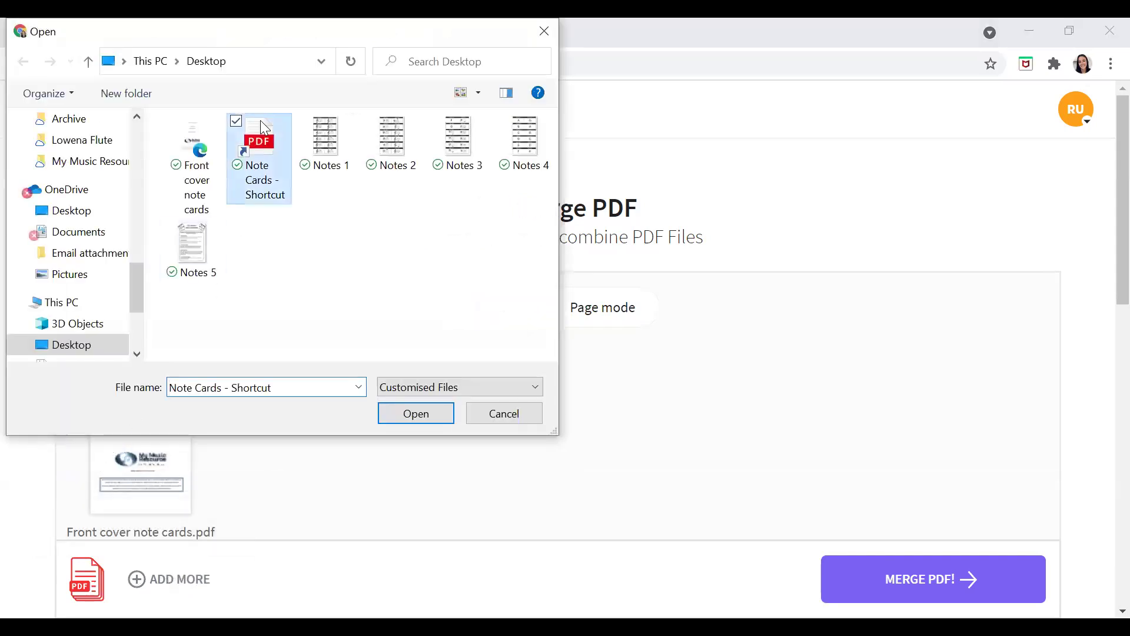
pyautogui.click(415, 413)
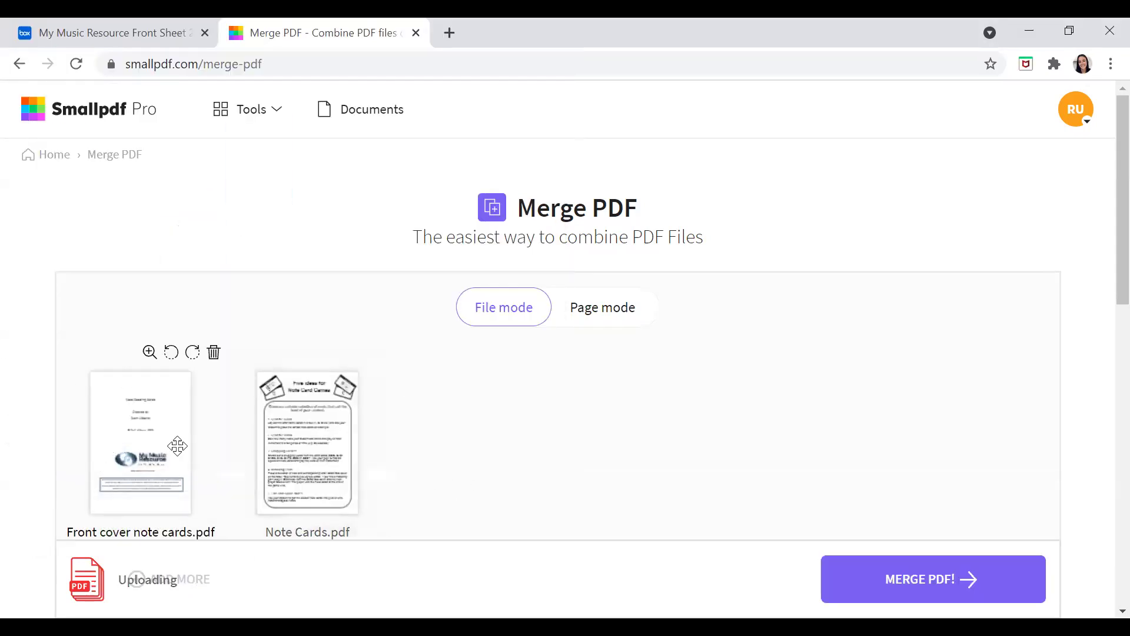
# - Merge the two PDFs, then download and open the merged file
pyautogui.click(921, 585)
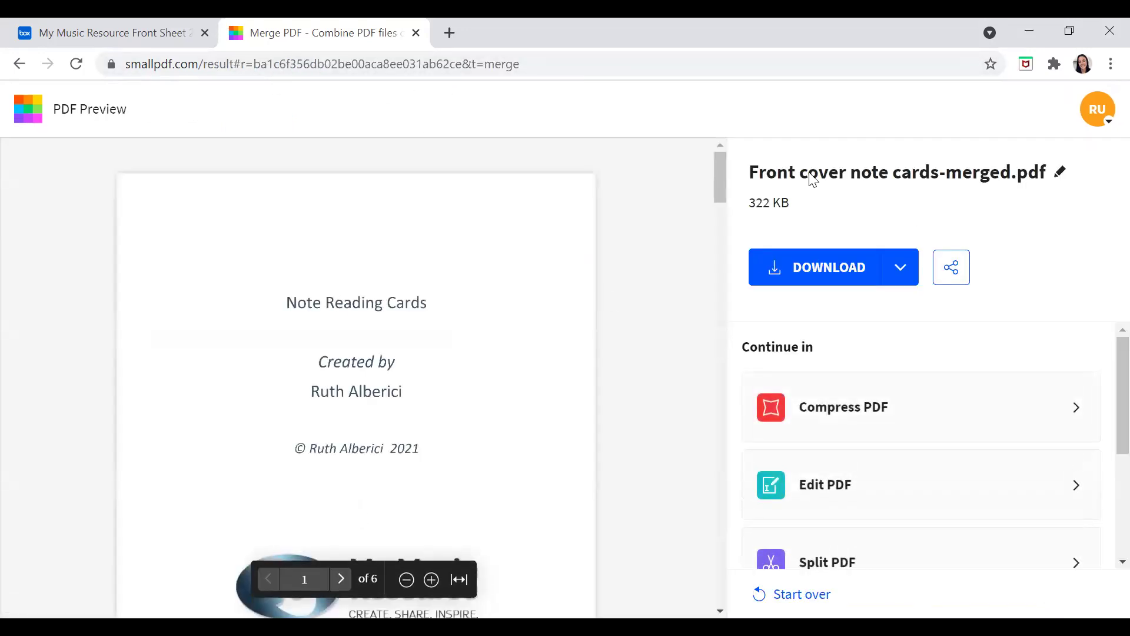
pyautogui.moveTo(718, 180); pyautogui.dragTo(735, 162)
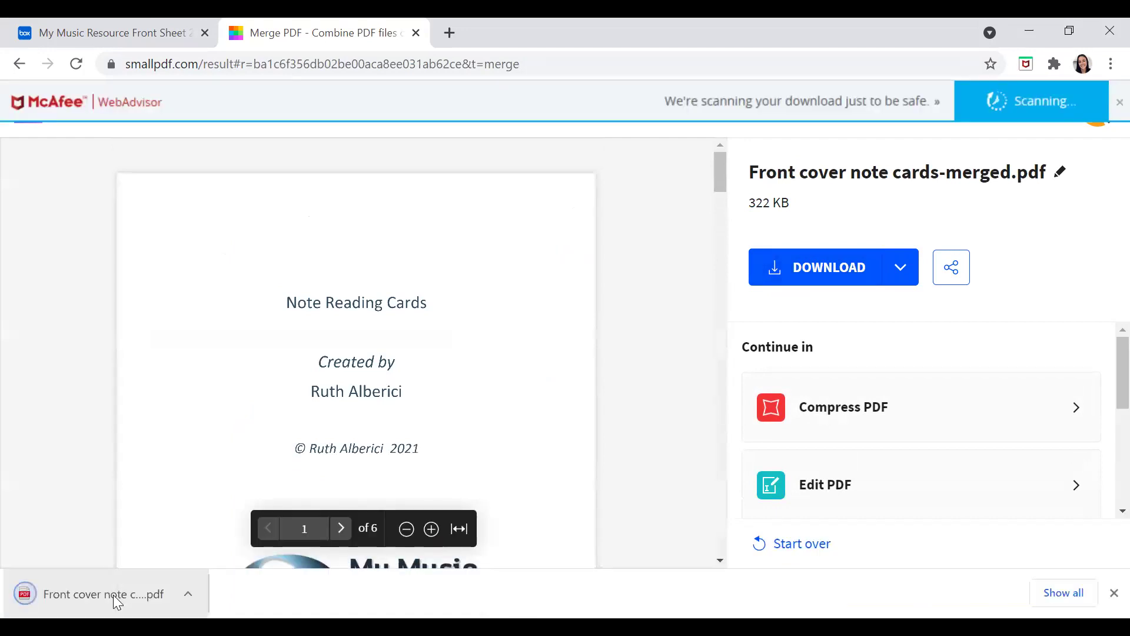
pyautogui.click(113, 595)
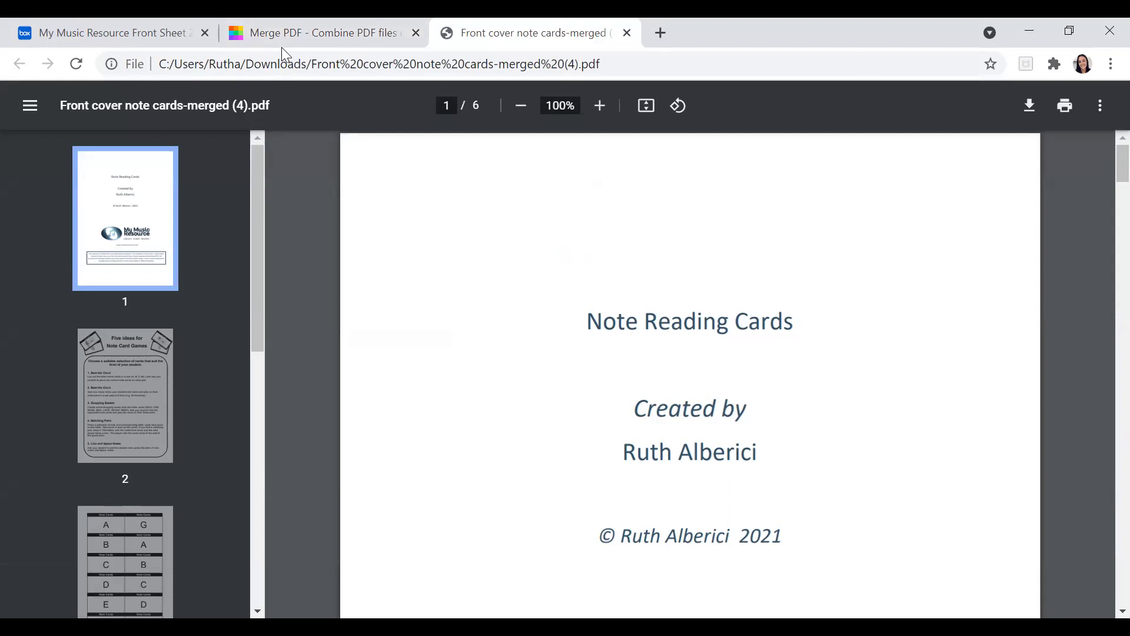
# - Return to the browser page holding the front sheet download and go to the mymusicresource.com home page
pyautogui.click(134, 34)
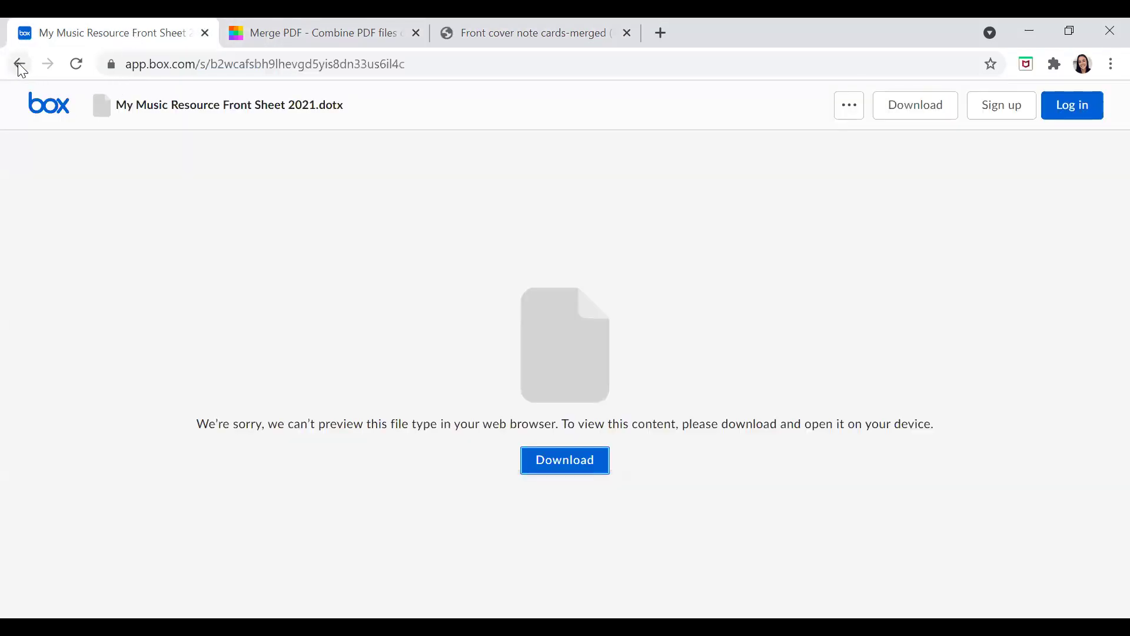
pyautogui.click(181, 67)
pyautogui.write('mymu')
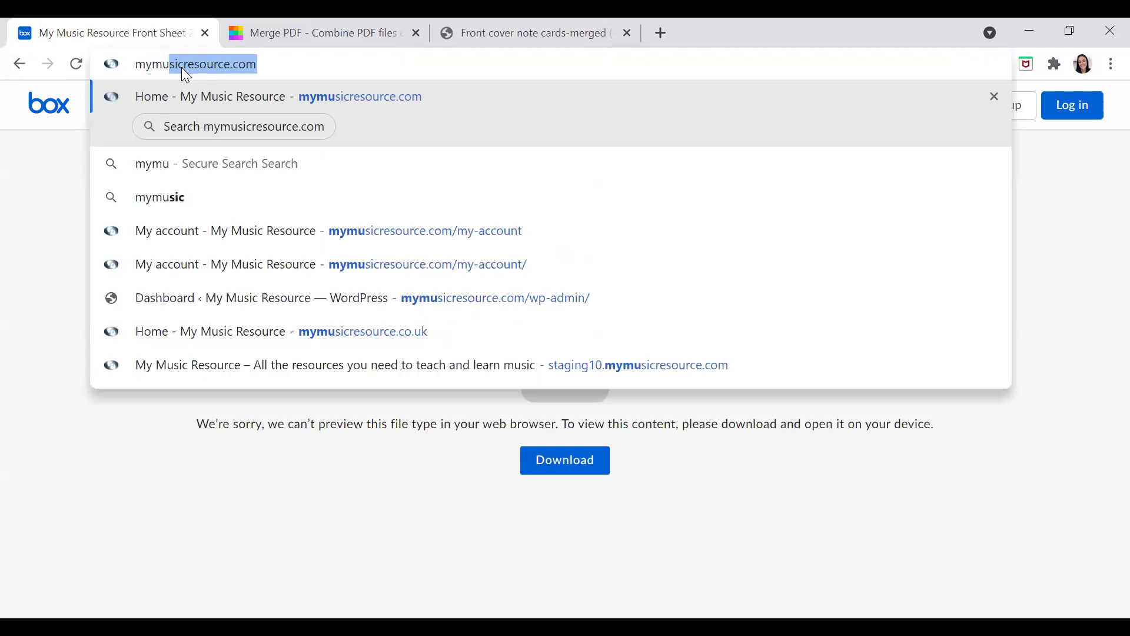
pyautogui.press('Return')
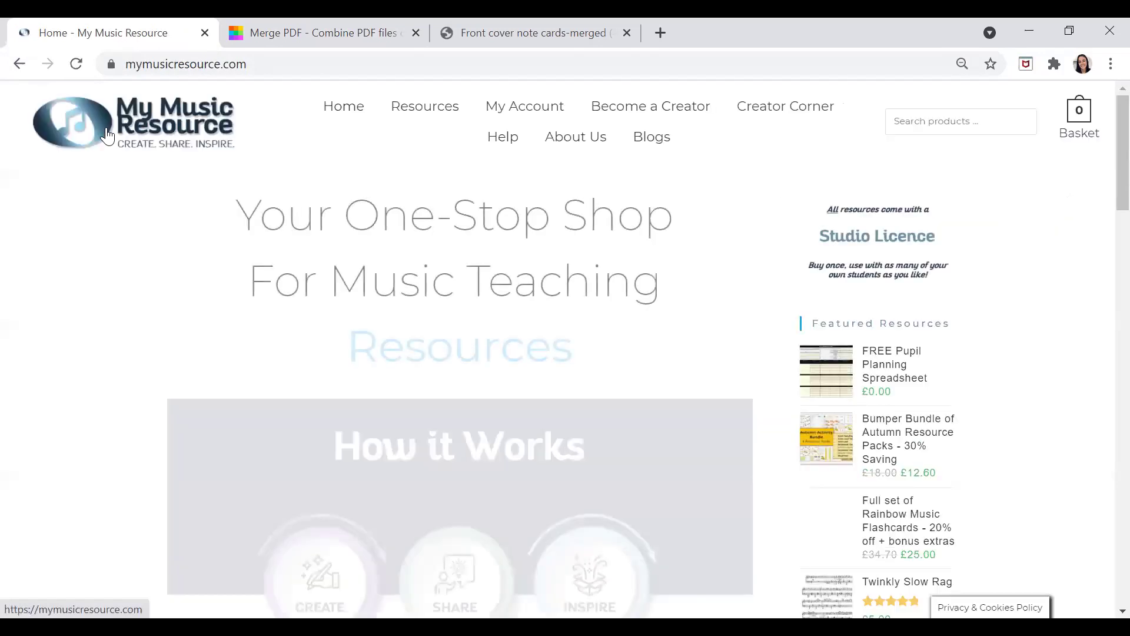
# - Log in to the My Music Resource account with the prefilled credentials and open the Creator Dashboard
pyautogui.click(507, 115)
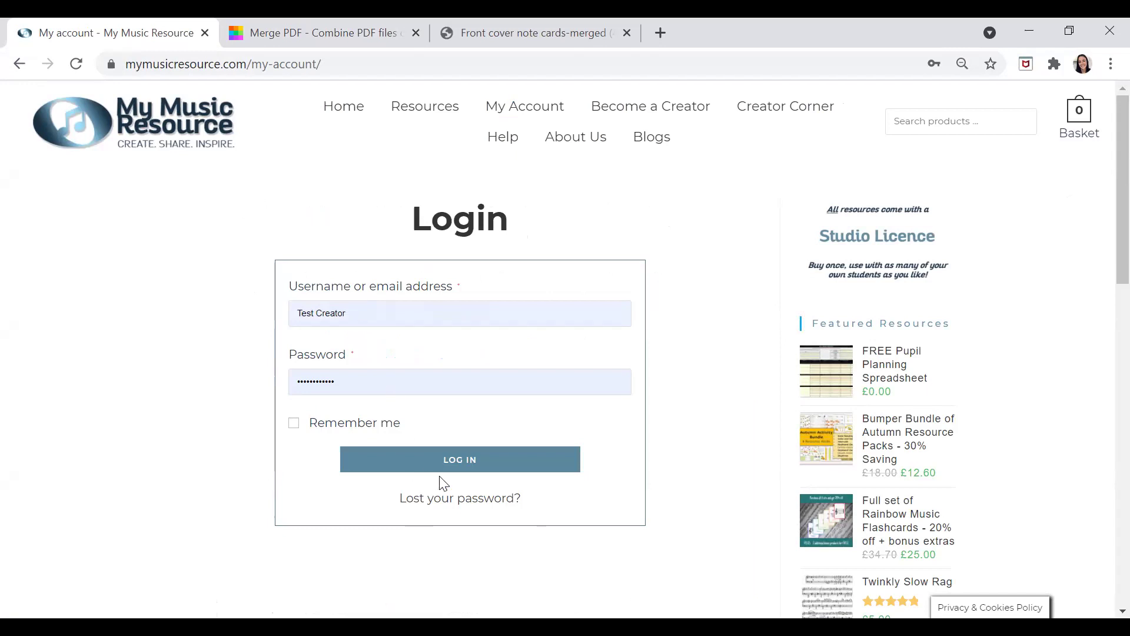
pyautogui.click(453, 461)
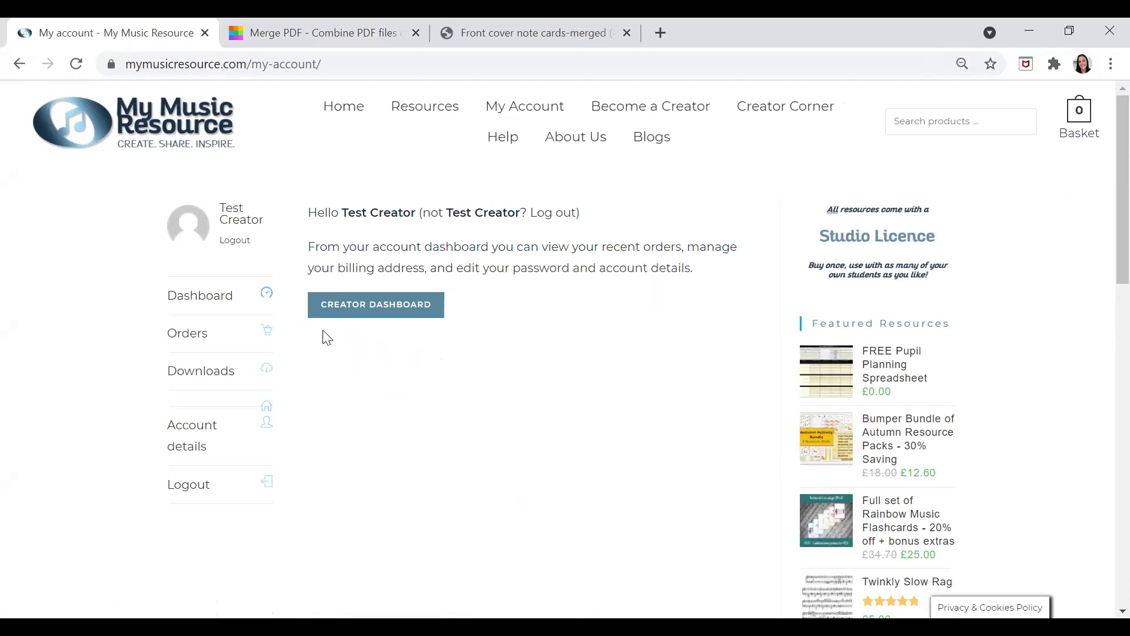
pyautogui.click(410, 312)
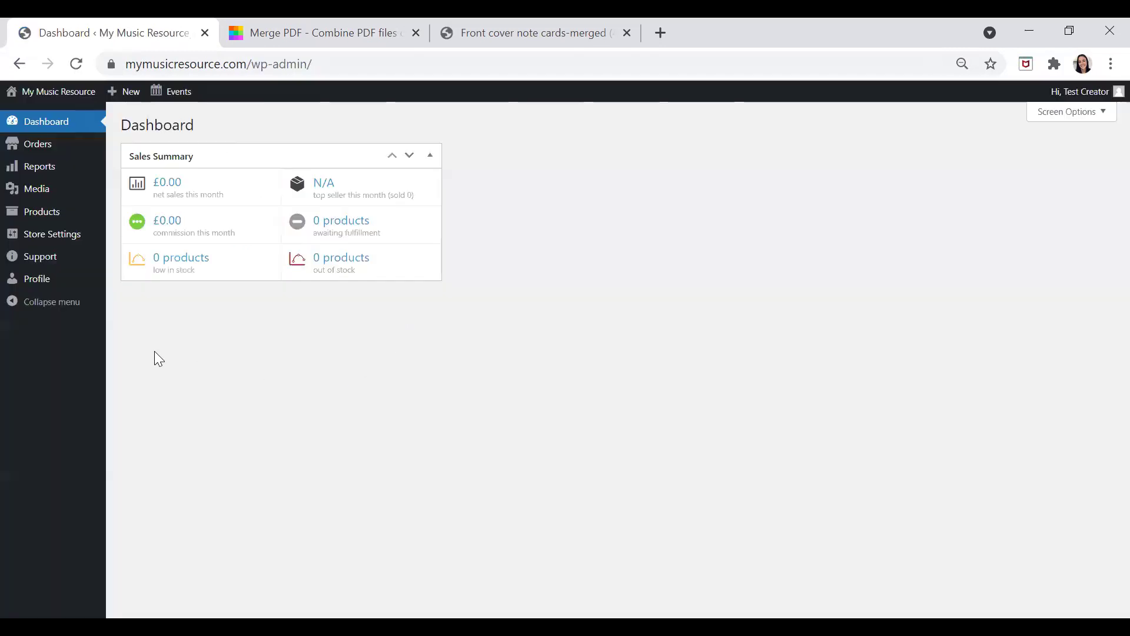
# - Add a new product and name it "Note Reading Cards"
pyautogui.moveTo(46, 219)
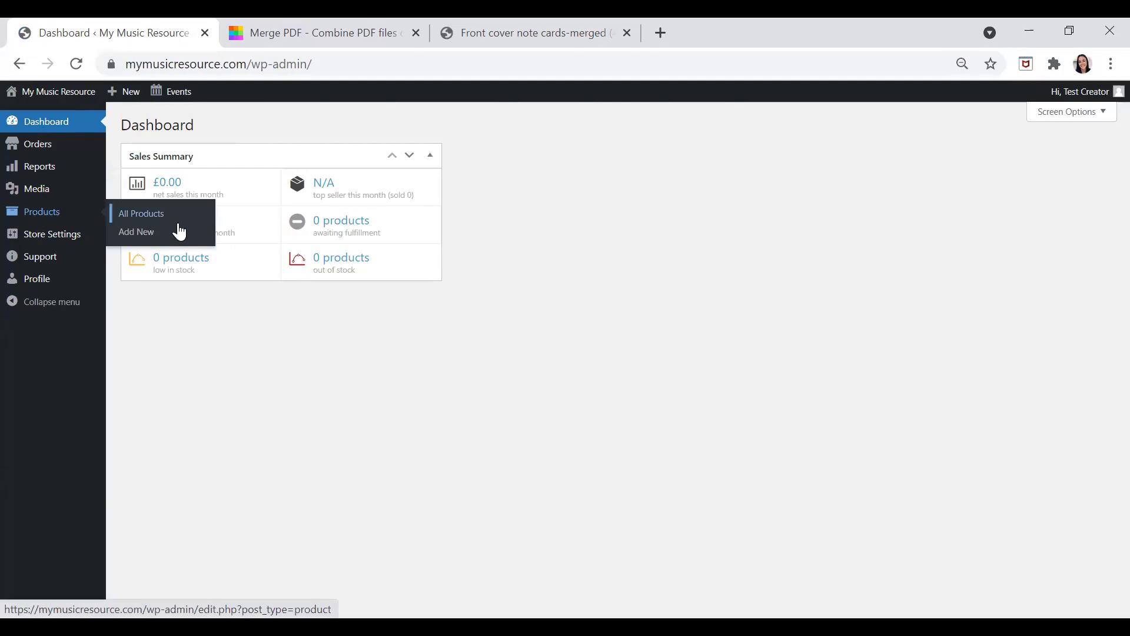
pyautogui.click(155, 234)
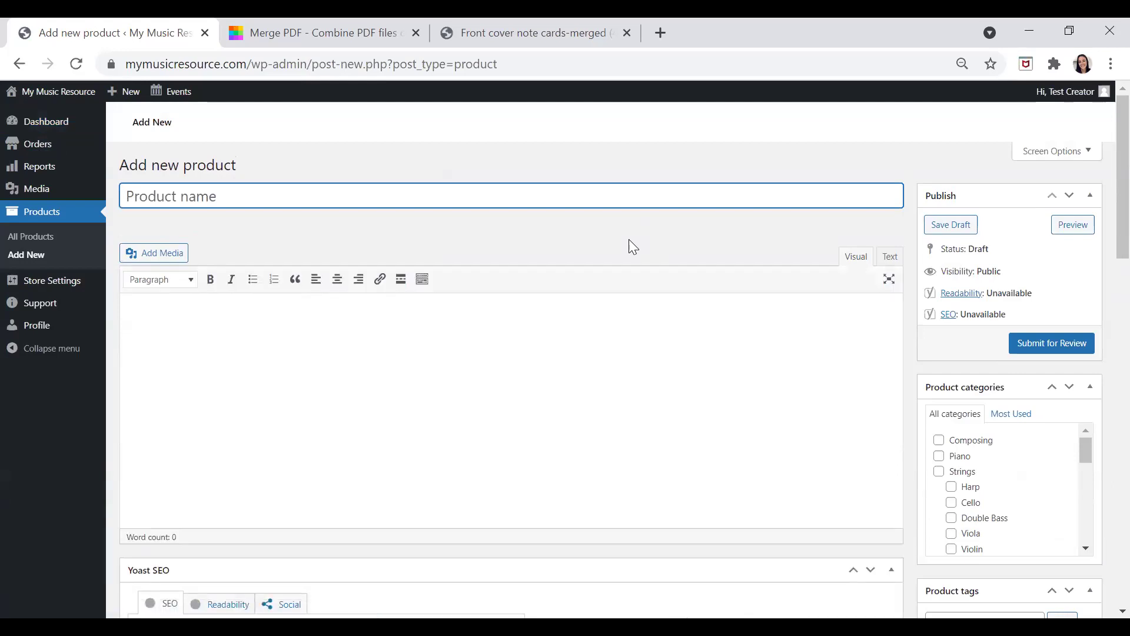
pyautogui.write('Note Reading Cards')
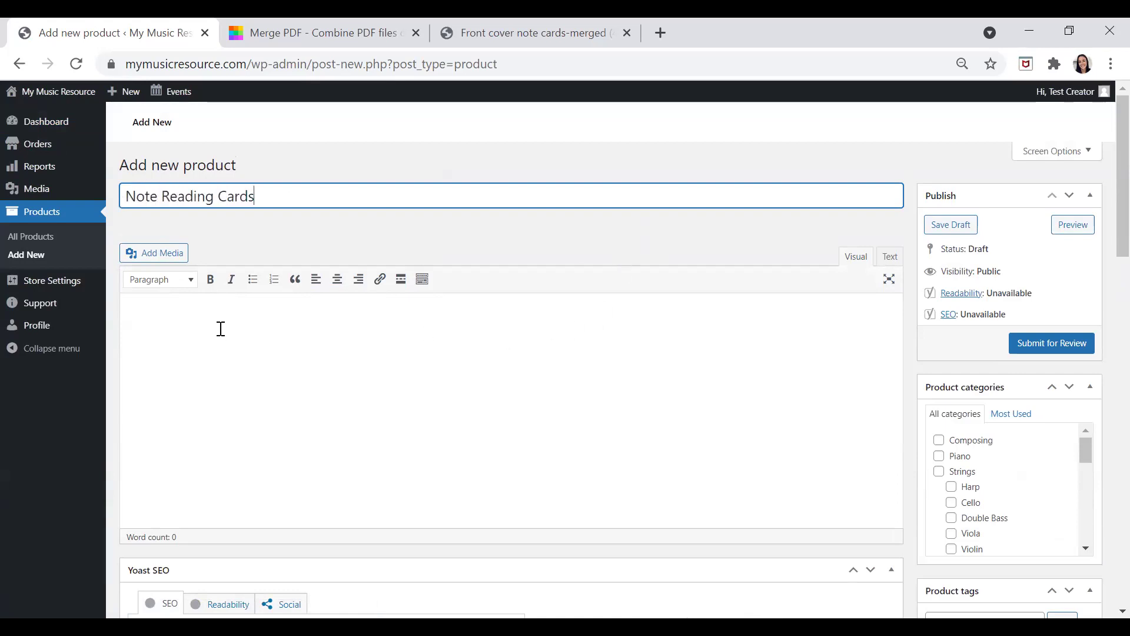
# - Fill in the main description with the 48-card note range, the five game ideas and suitability for Beginner to Elementary (Grade 2) students
pyautogui.click(220, 328)
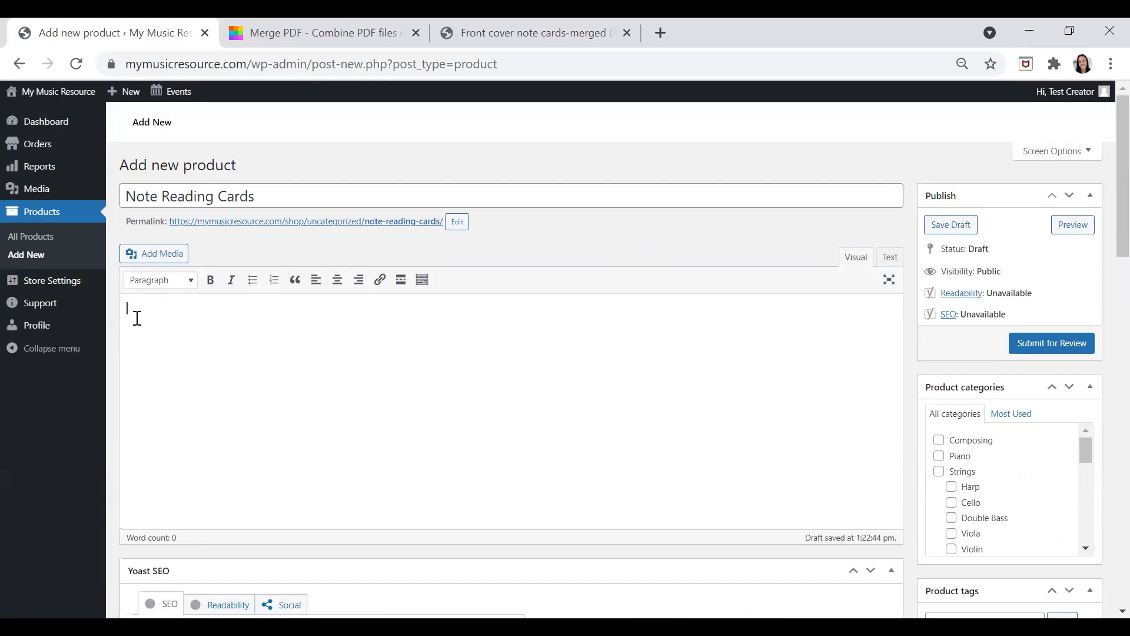
pyautogui.moveTo(1106, 139); pyautogui.dragTo(1102, 568)
pyautogui.click(253, 437)
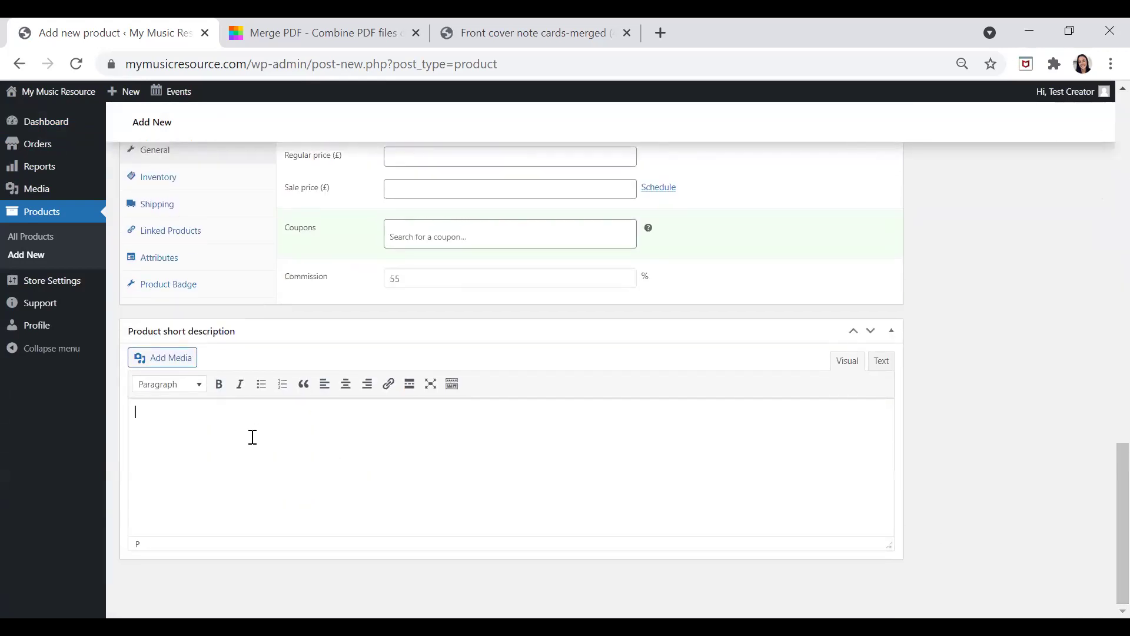
pyautogui.moveTo(1105, 602); pyautogui.dragTo(1103, 255)
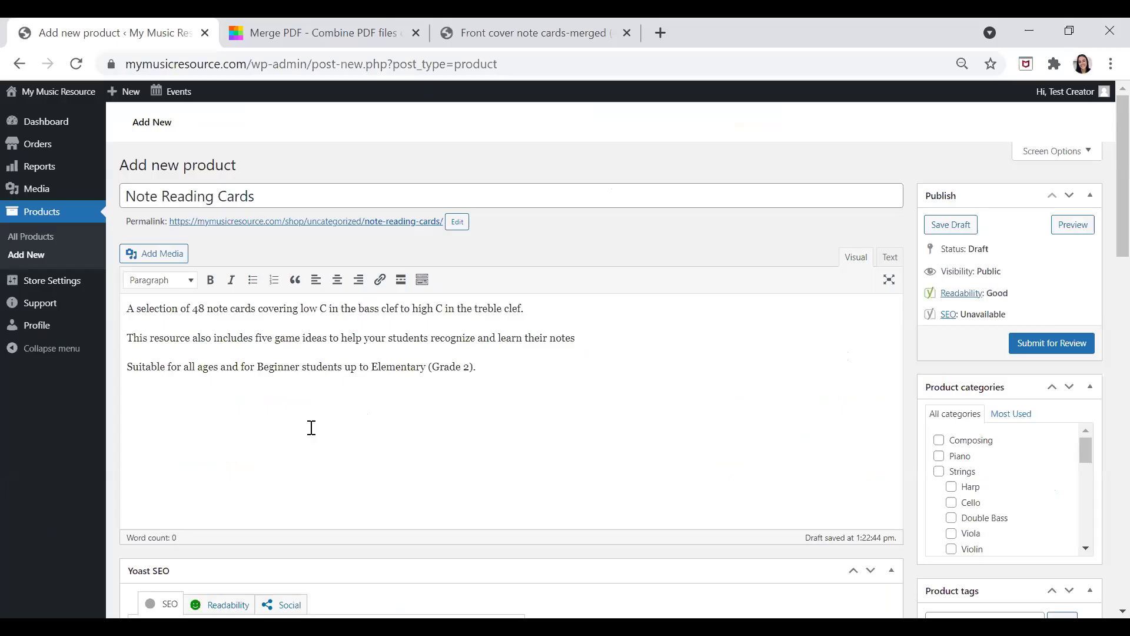
# - Copy the complete main description into the product short description
pyautogui.click(517, 373)
pyautogui.moveTo(506, 371); pyautogui.dragTo(112, 273)
pyautogui.hotkey('ctrl', 'c')
pyautogui.click(434, 429)
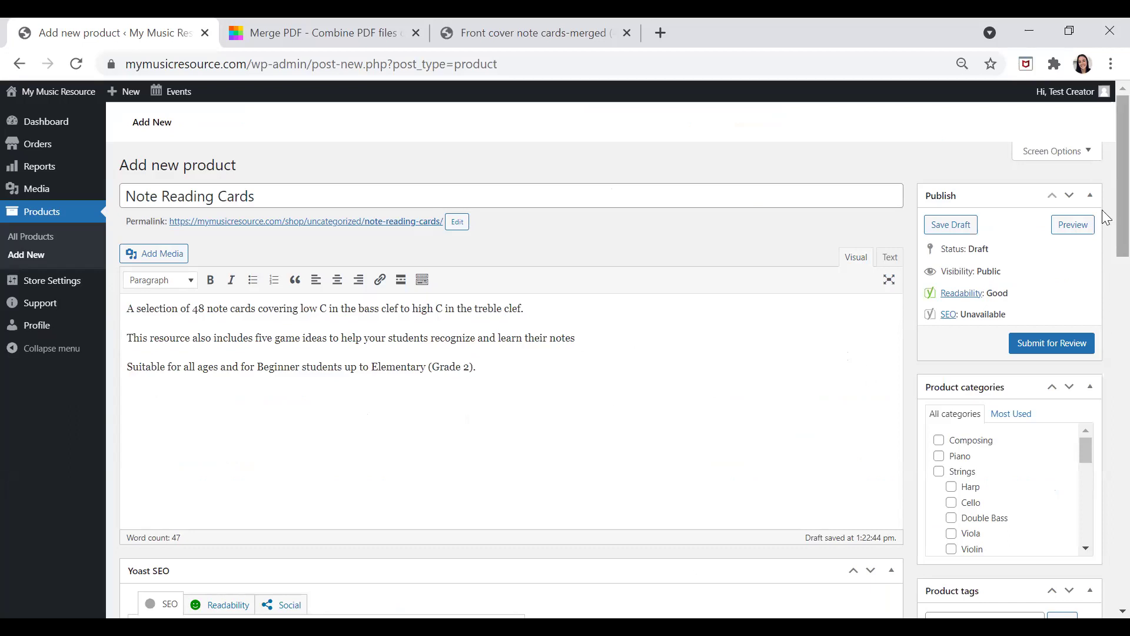
pyautogui.moveTo(1102, 218); pyautogui.dragTo(1105, 604)
pyautogui.click(199, 434)
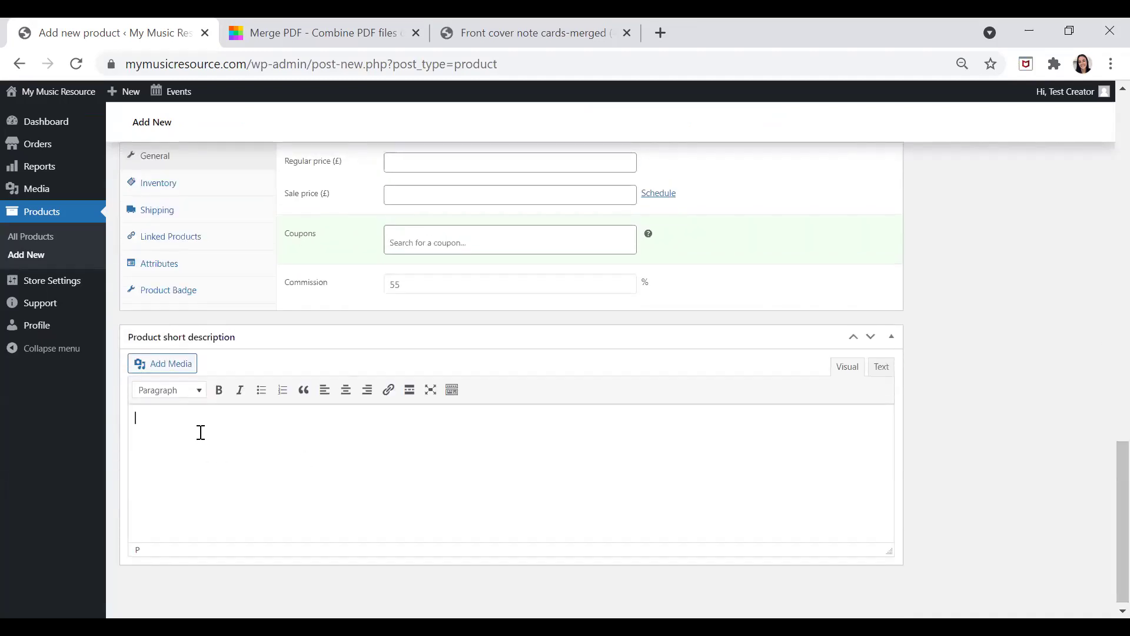
pyautogui.hotkey('ctrl', 'v')
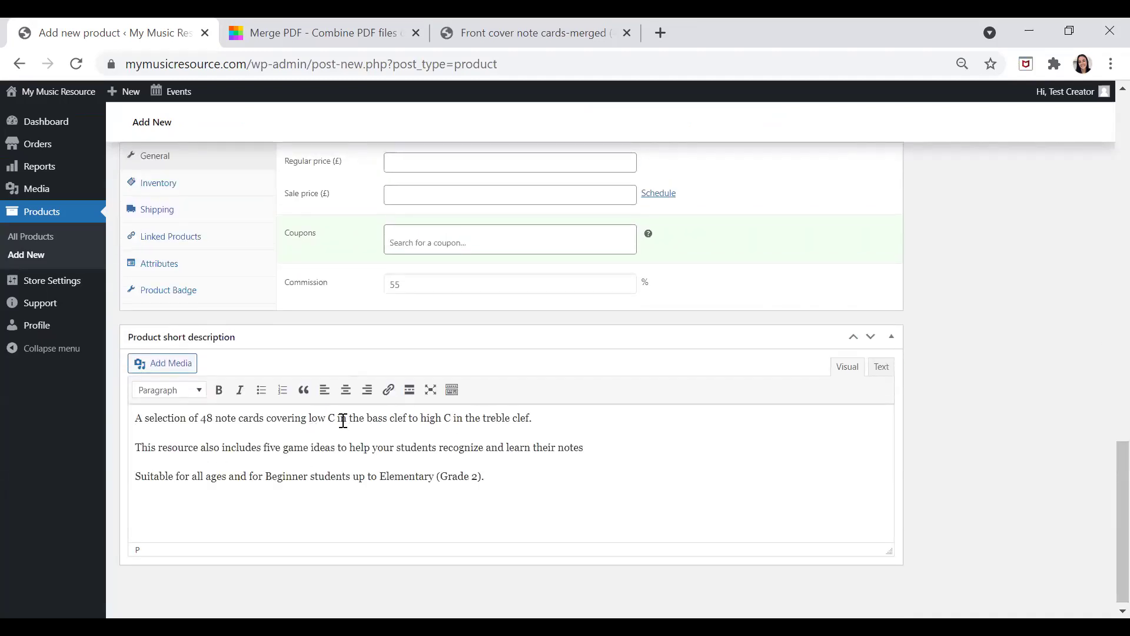
# - Remove the sentence about the five game ideas from the short description, keeping the card range and suitability lines
pyautogui.click(547, 417)
pyautogui.moveTo(588, 449); pyautogui.dragTo(129, 439)
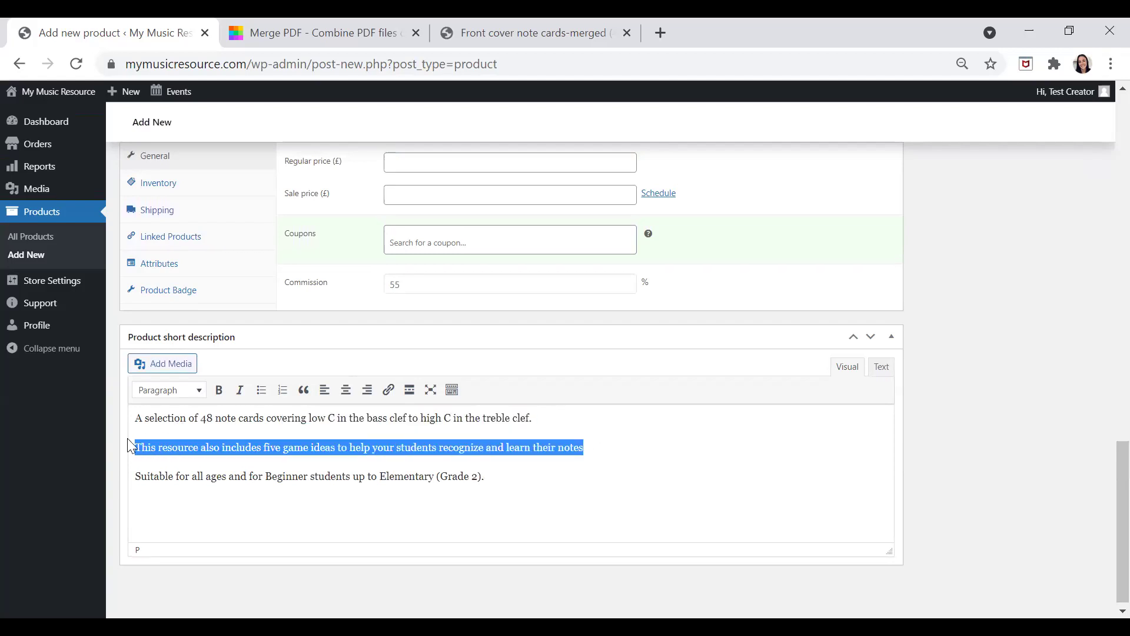
pyautogui.press('BackSpace')
pyautogui.press('BackSpace')
pyautogui.press('BackSpace')
pyautogui.write('.')
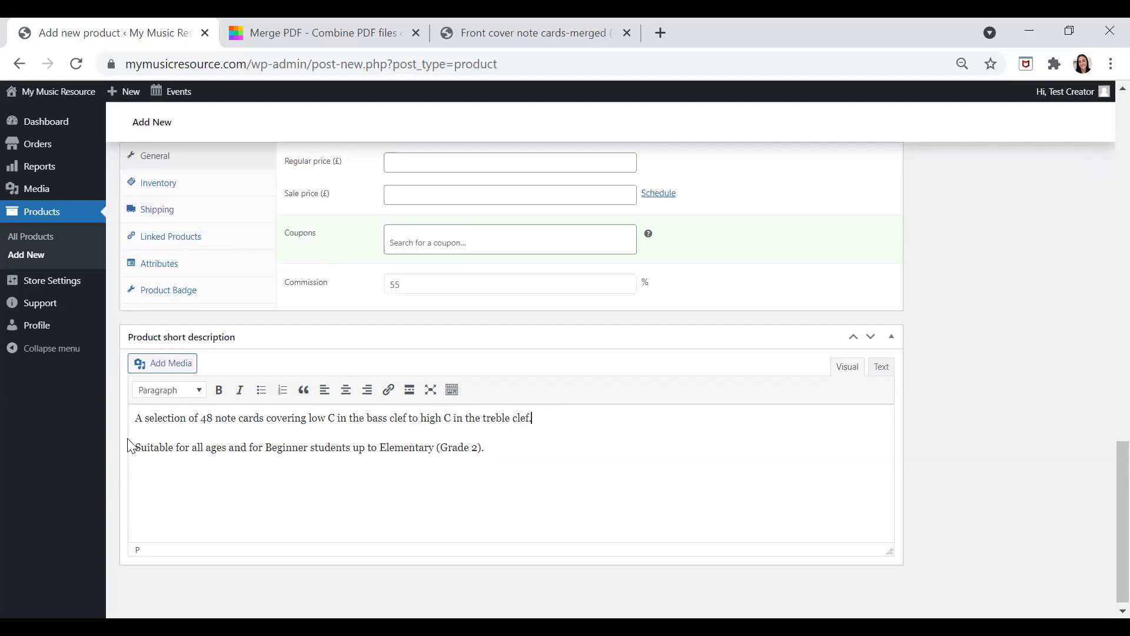
pyautogui.click(479, 486)
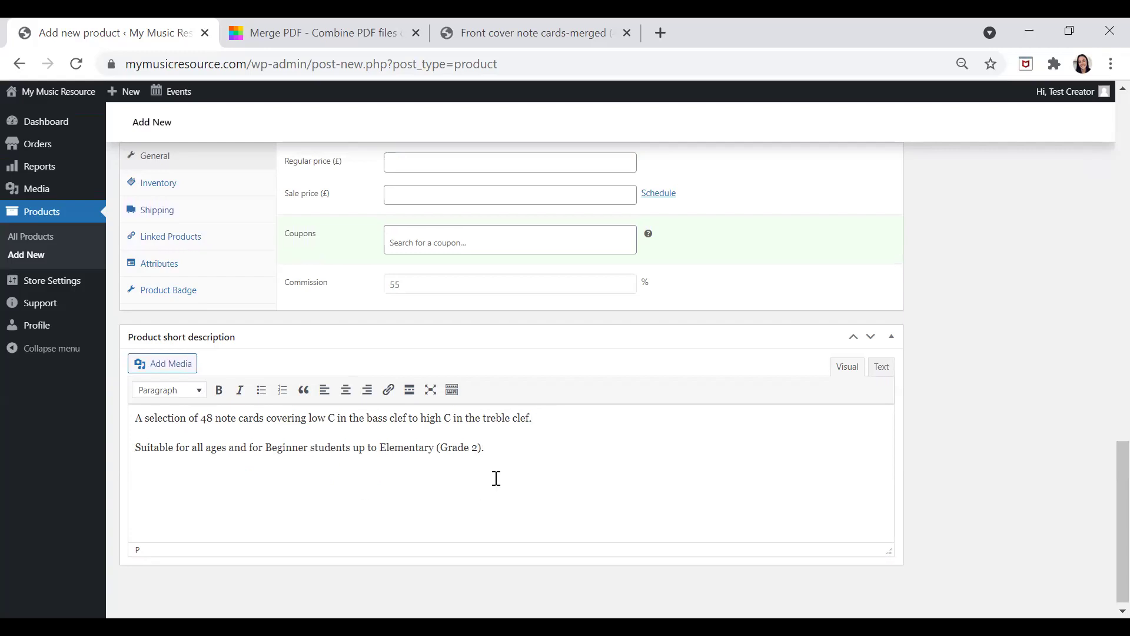
# - Assign the product to the Piano and Multi Instrument categories
pyautogui.scroll(3, 1105, 349)
pyautogui.scroll(15, 1105, 352)
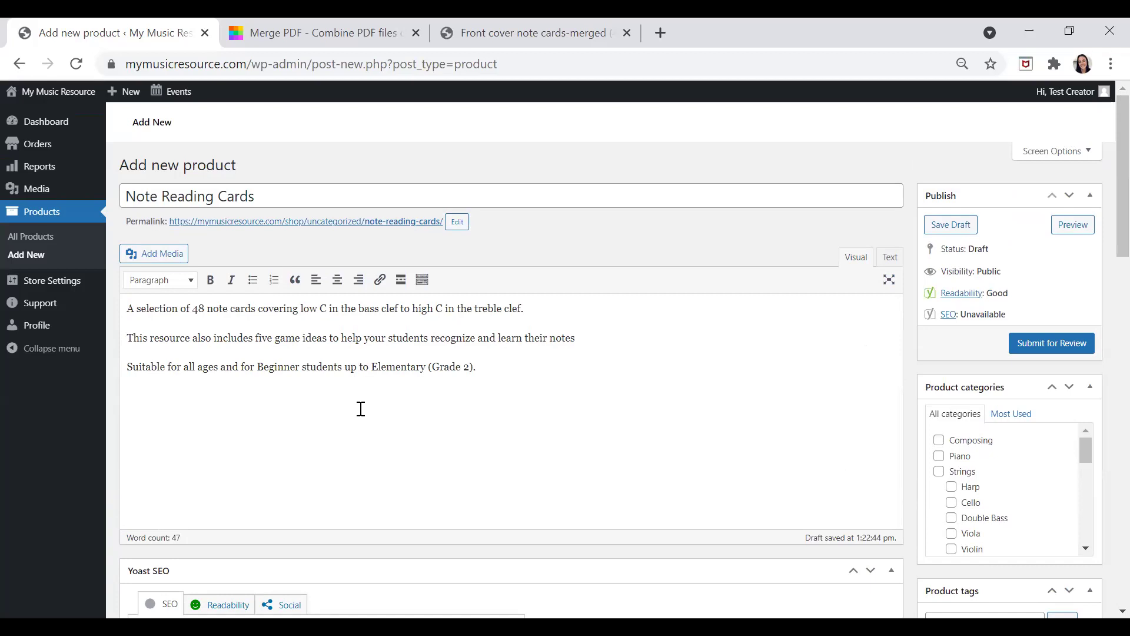
pyautogui.scroll(-1, 1104, 171)
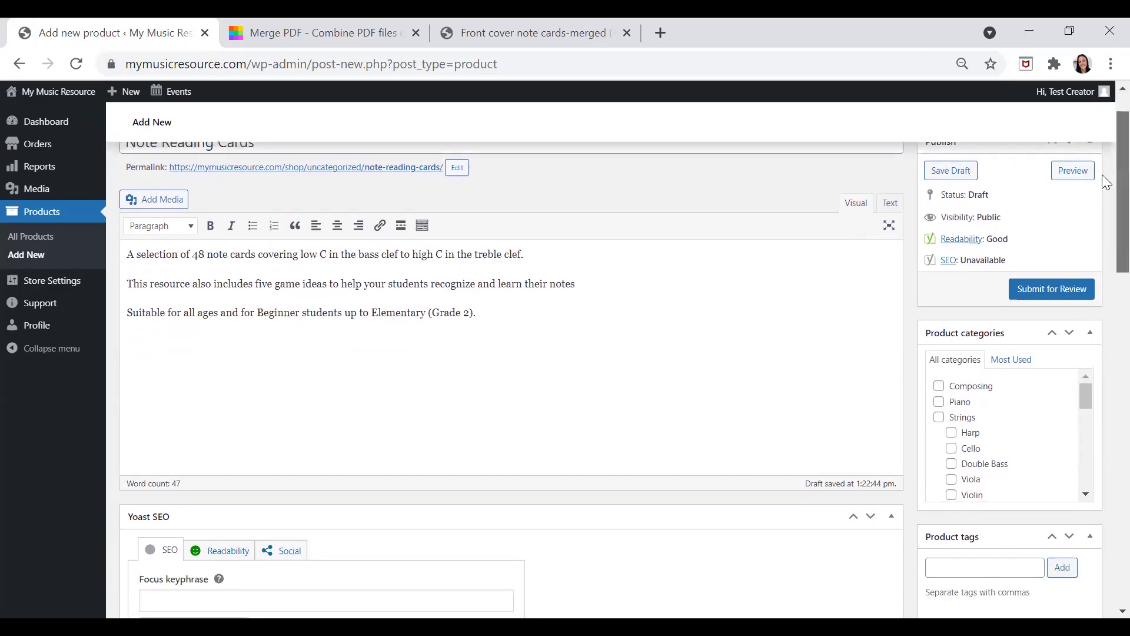
pyautogui.scroll(-1, 1104, 177)
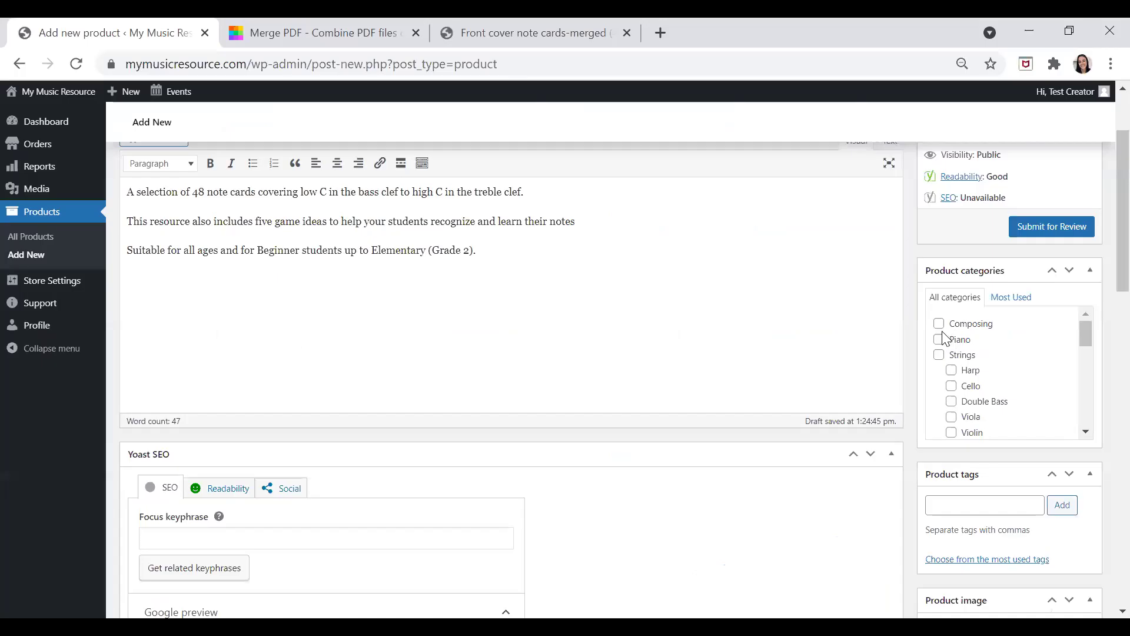
pyautogui.click(938, 340)
pyautogui.moveTo(1086, 330); pyautogui.dragTo(1079, 387)
pyautogui.click(939, 378)
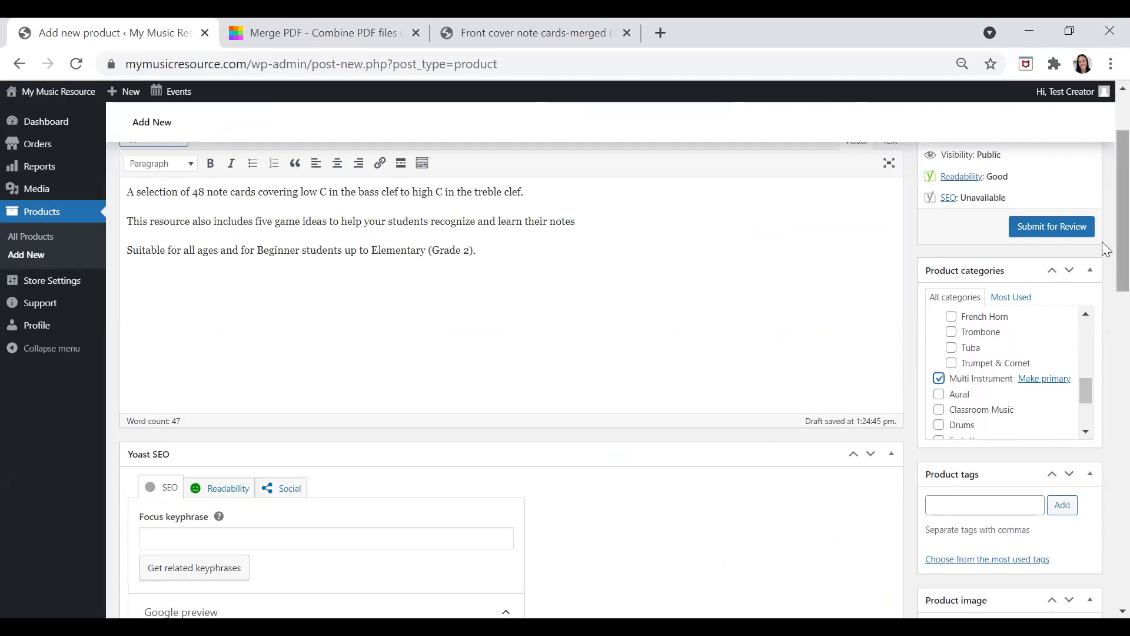
# - Add the existing product tags "Note Reading" and "Line and Space Notes"
pyautogui.scroll(-3, 1102, 248)
pyautogui.click(945, 342)
pyautogui.write('note reading')
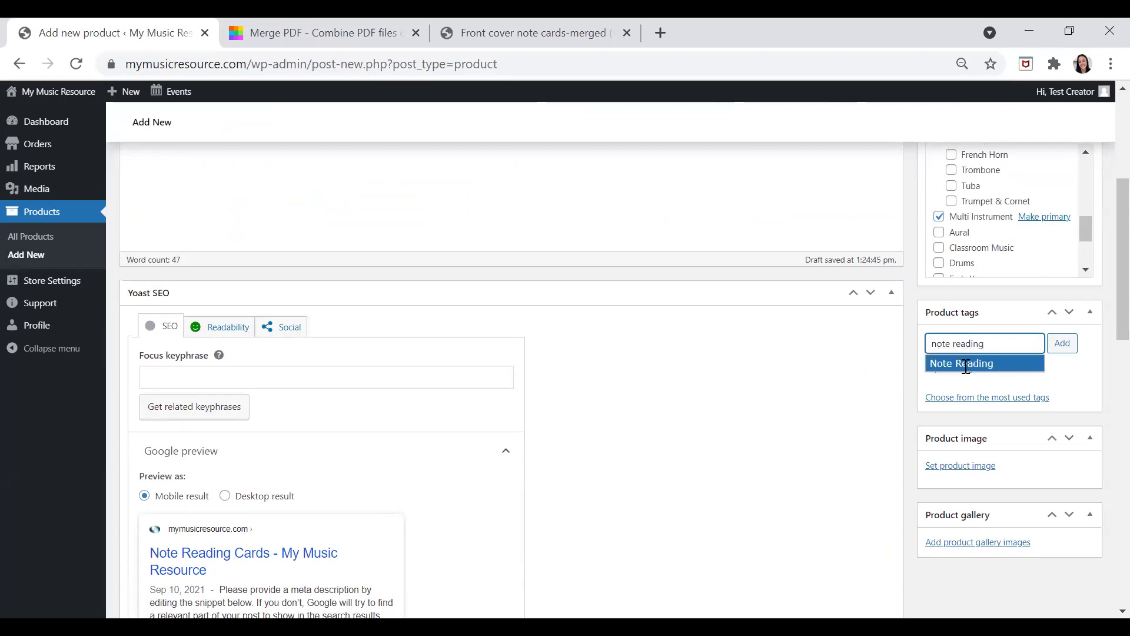
pyautogui.click(966, 364)
pyautogui.write('line and')
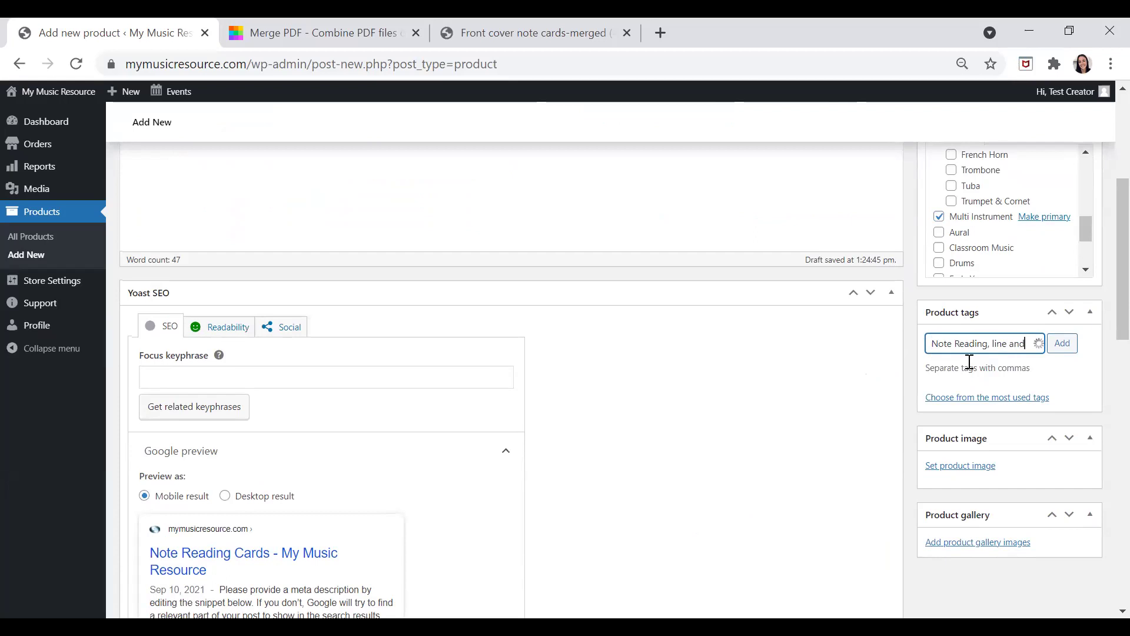
pyautogui.write(' sp')
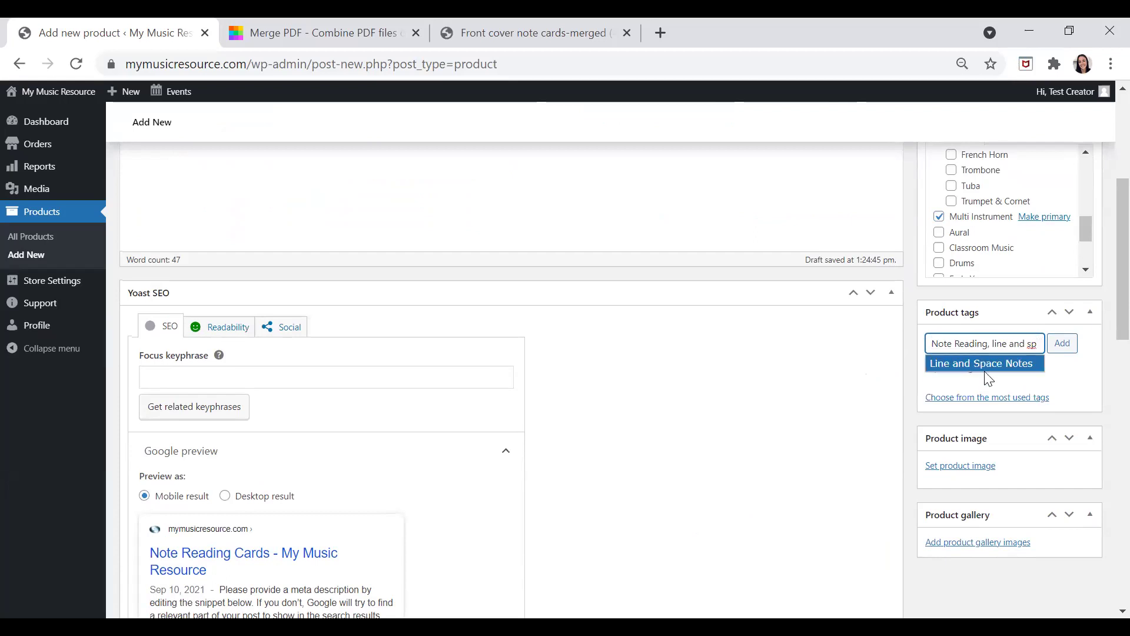
pyautogui.click(1019, 365)
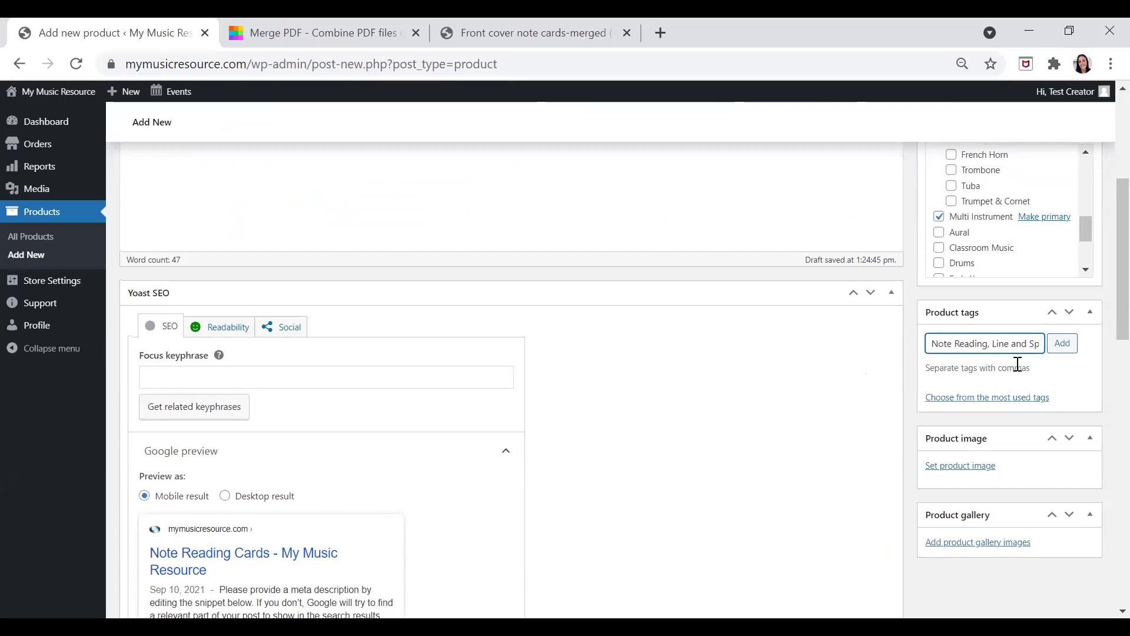
pyautogui.click(1060, 343)
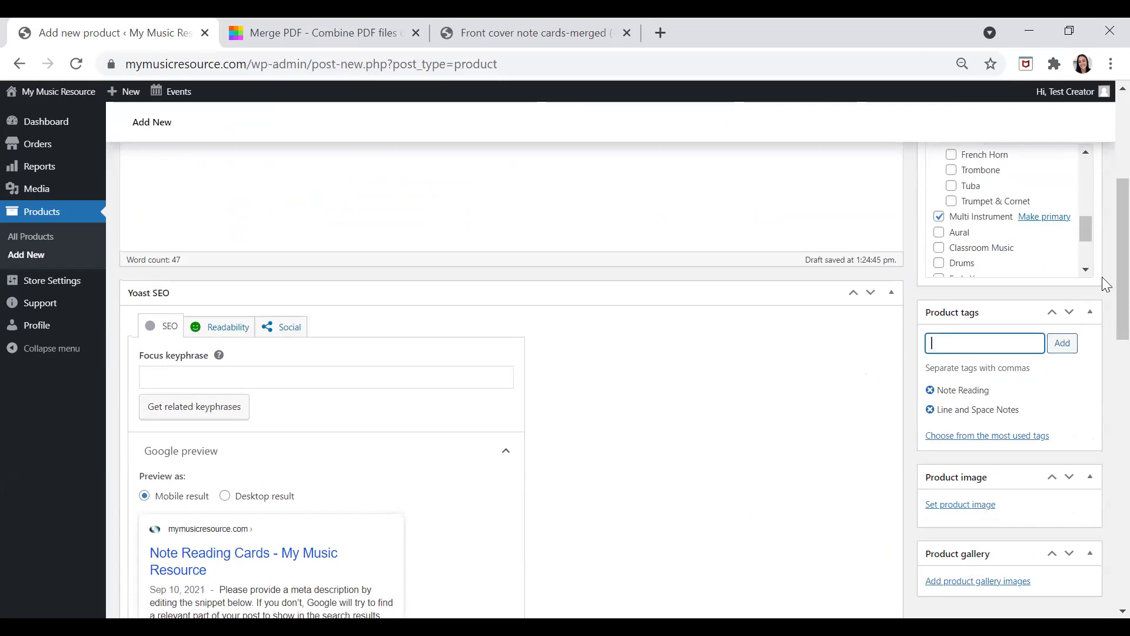
# - Upload the "Notes 3" image from the Desktop and set it as the product image
pyautogui.scroll(-1, 1103, 236)
pyautogui.scroll(-3, 1106, 252)
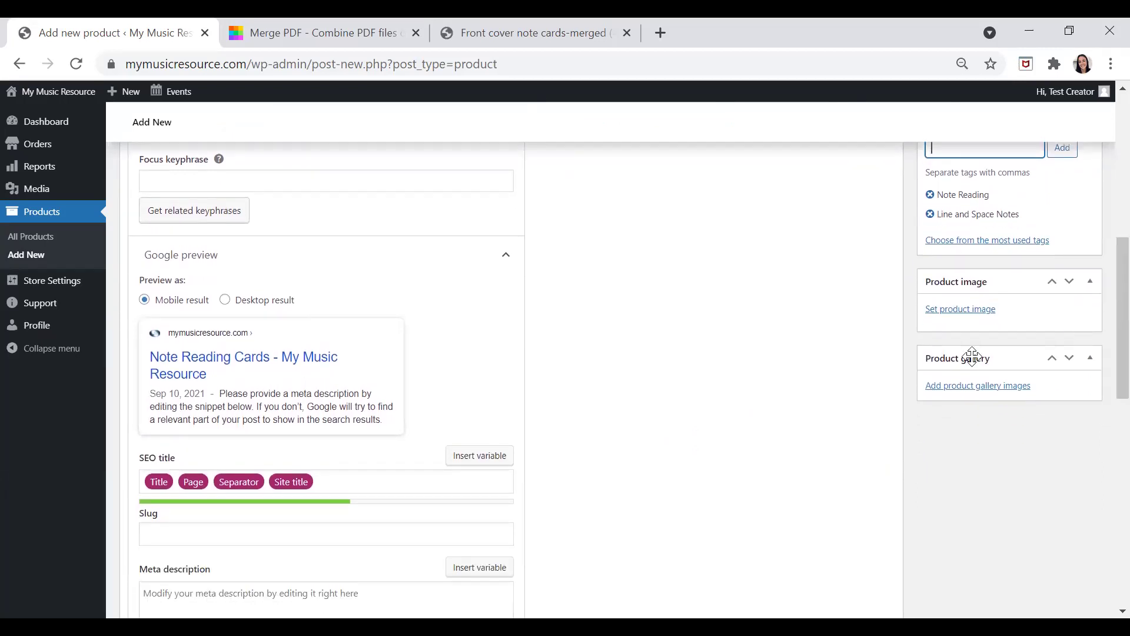
pyautogui.click(948, 310)
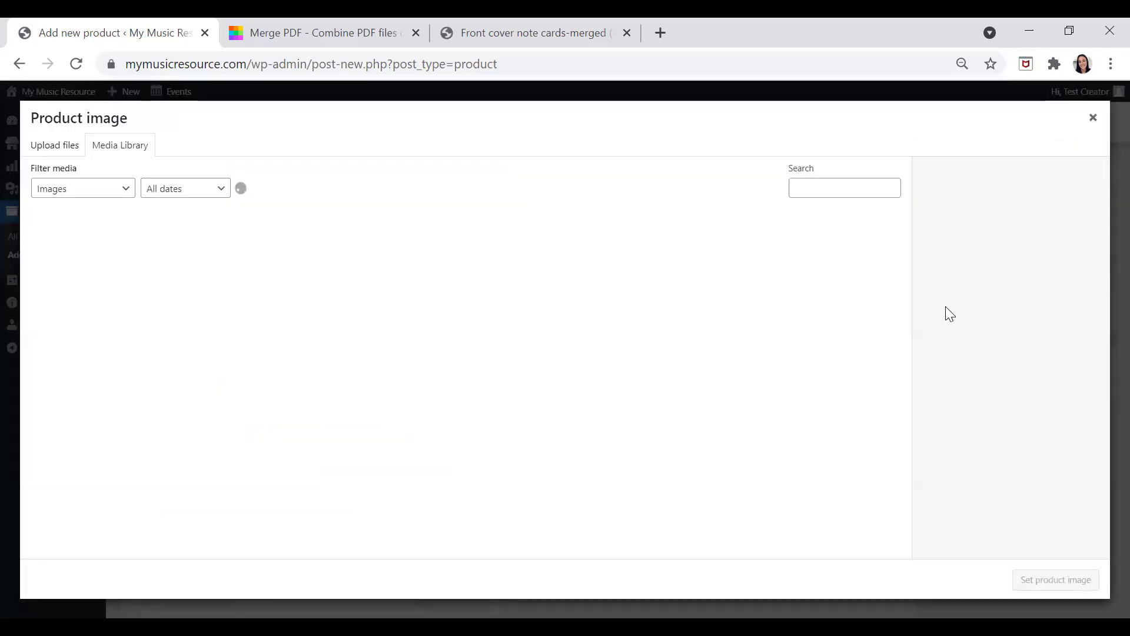
pyautogui.click(60, 152)
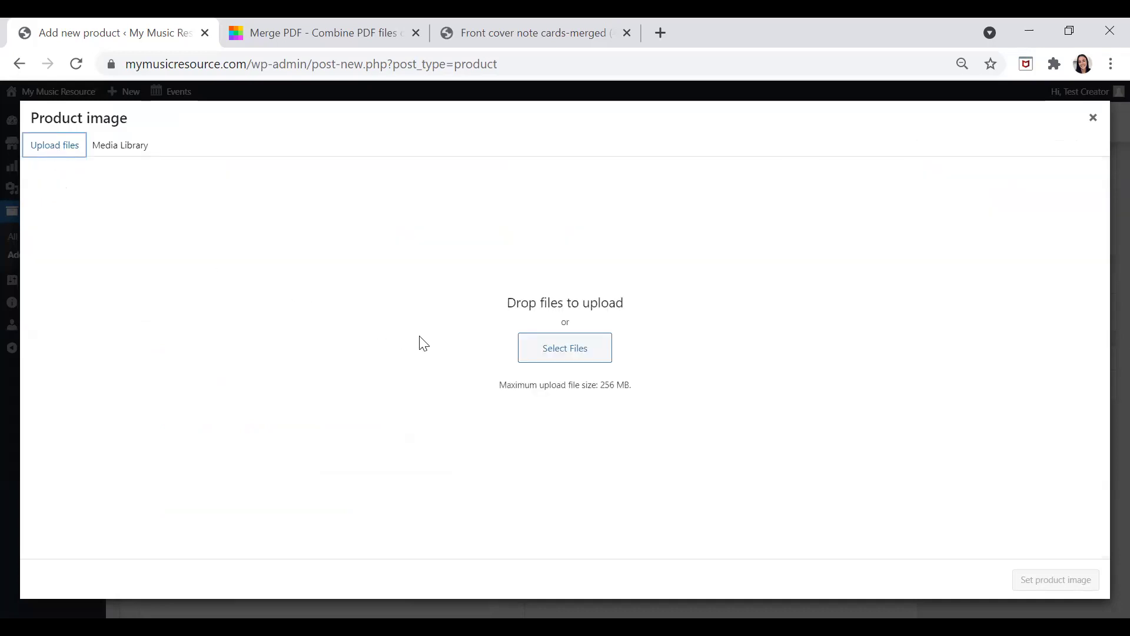
pyautogui.click(574, 353)
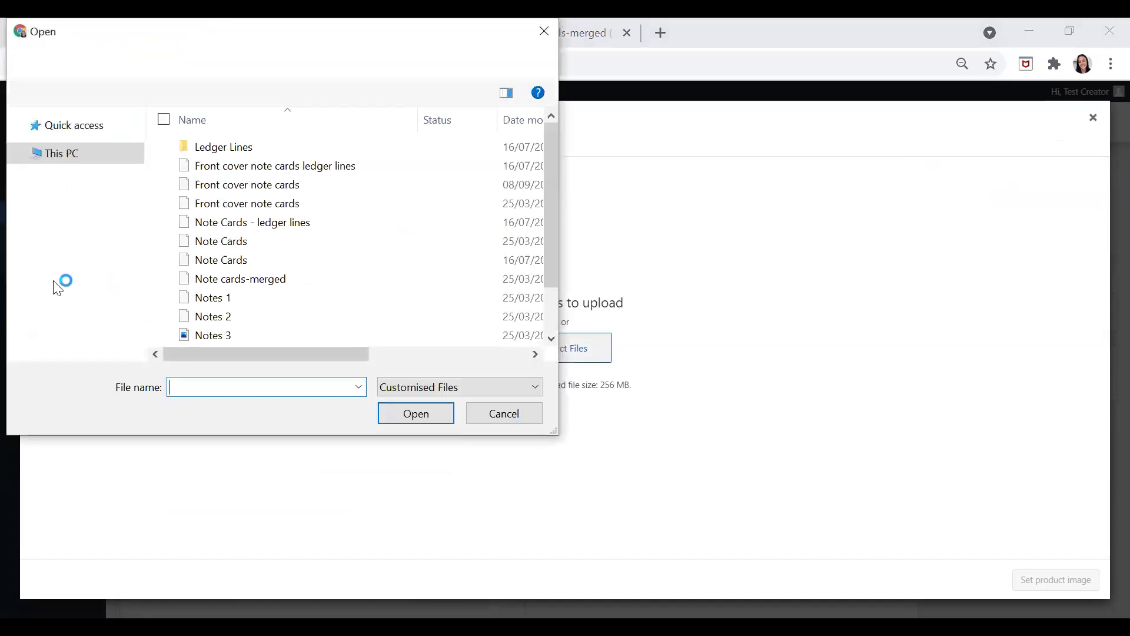
pyautogui.click(77, 324)
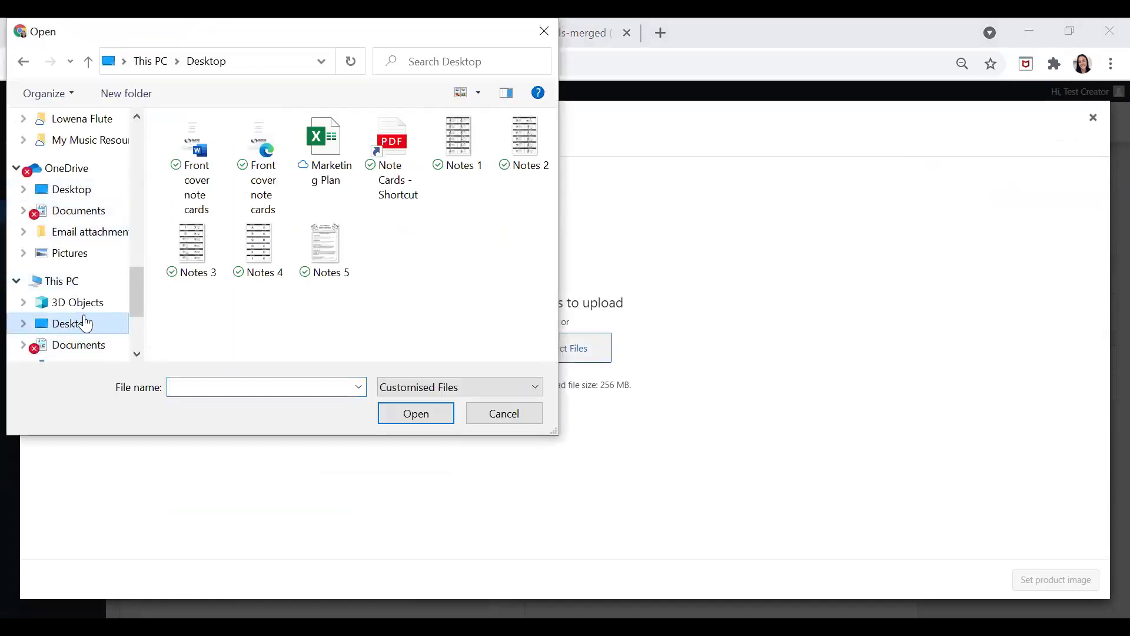
pyautogui.doubleClick(209, 248)
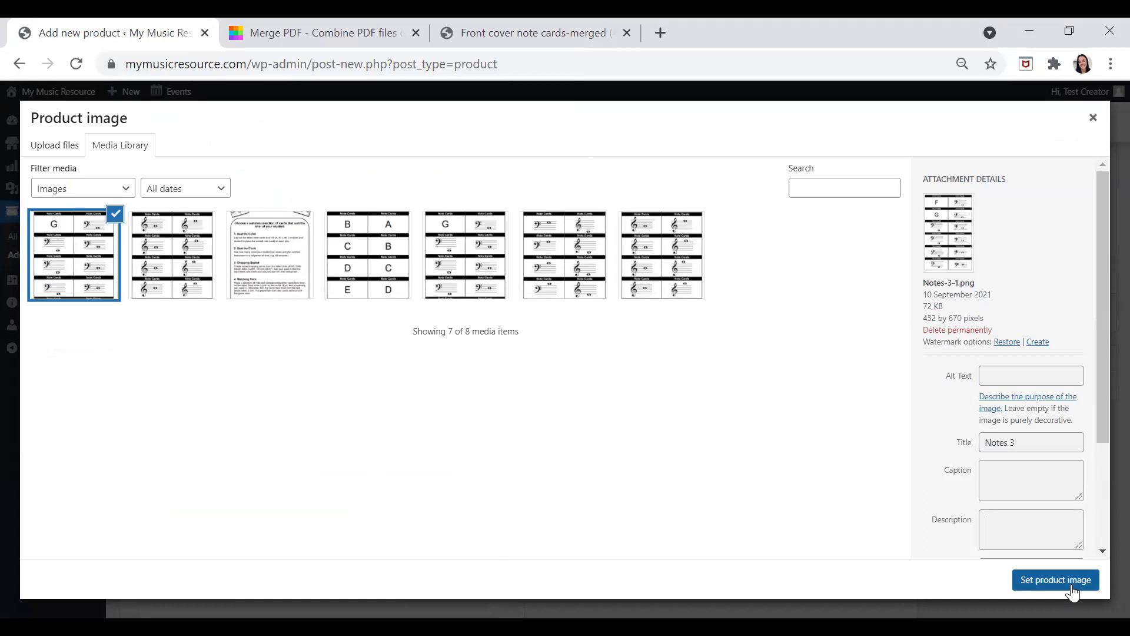
pyautogui.click(1070, 585)
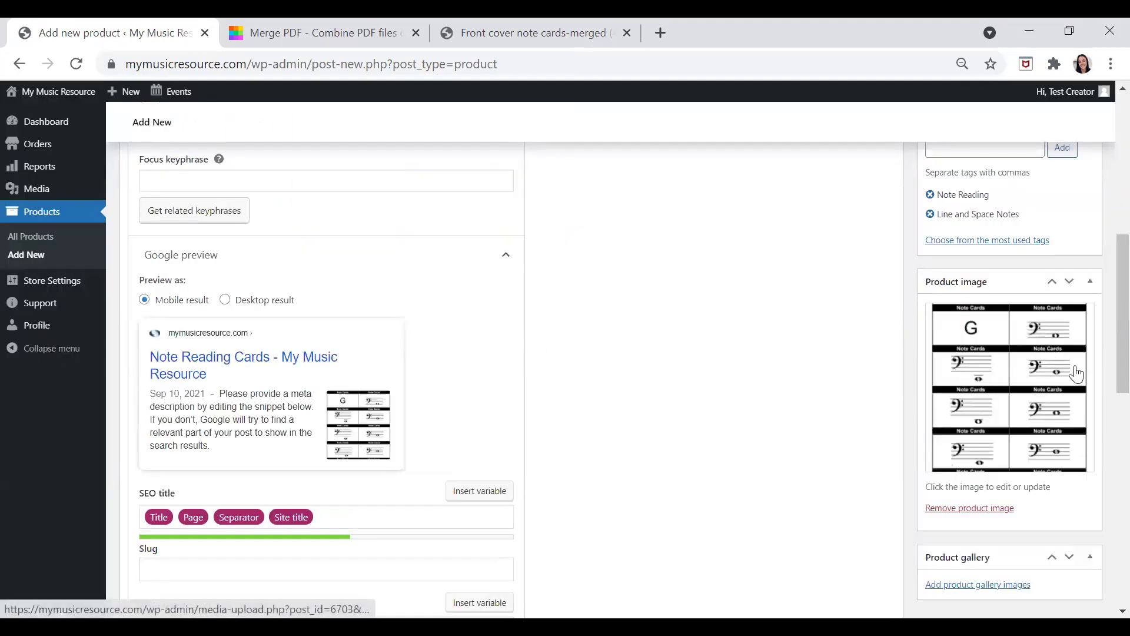
pyautogui.scroll(-5, 1102, 354)
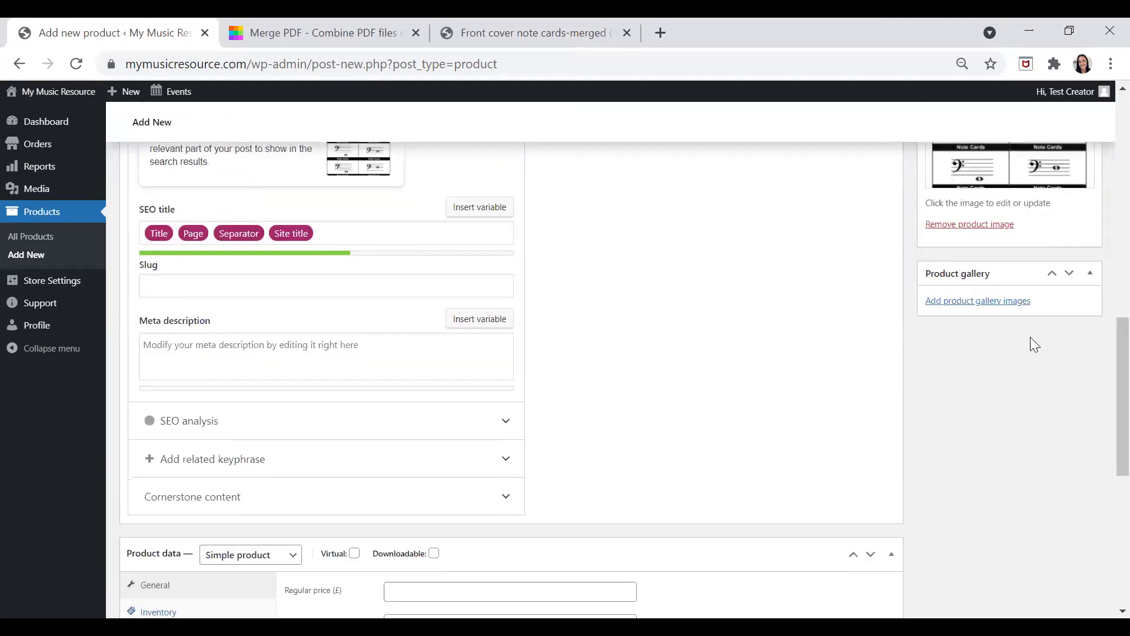
# - Add the game instructions sheet, Notes-4.png and the bass-clef card image beside it from the media library to the product gallery
pyautogui.click(1011, 303)
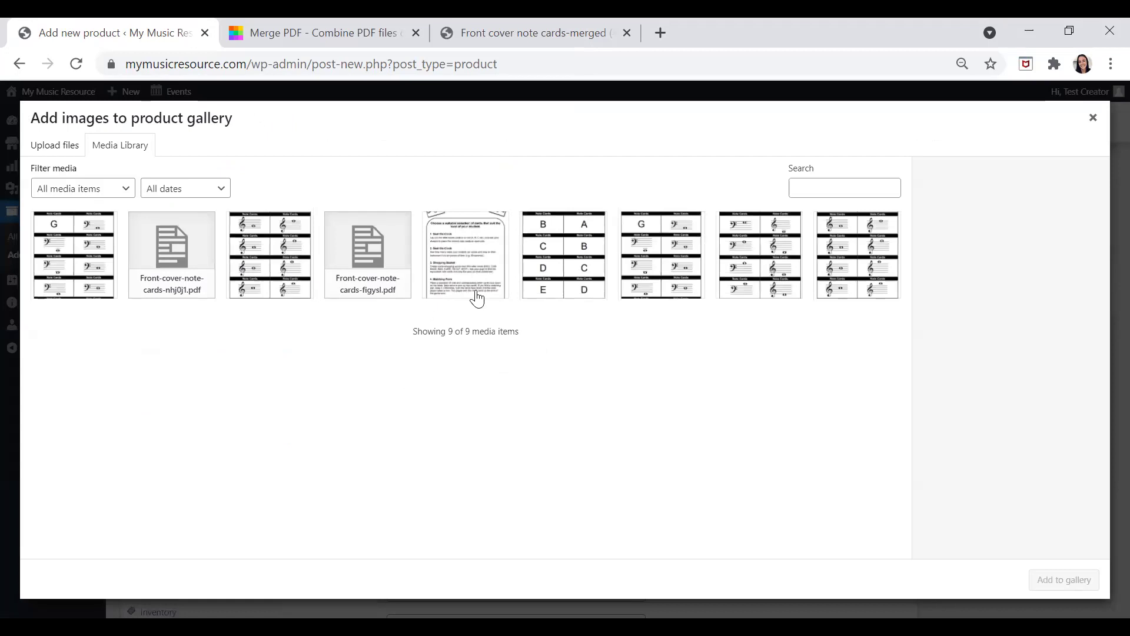
pyautogui.click(487, 257)
pyautogui.click(569, 261)
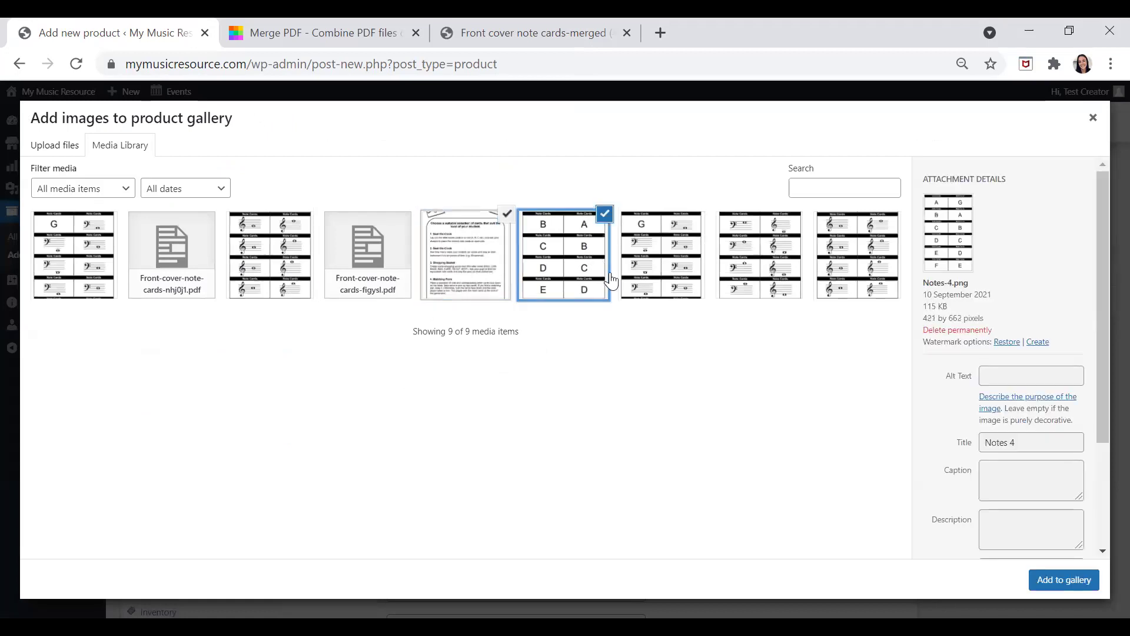
pyautogui.click(660, 259)
pyautogui.click(1066, 580)
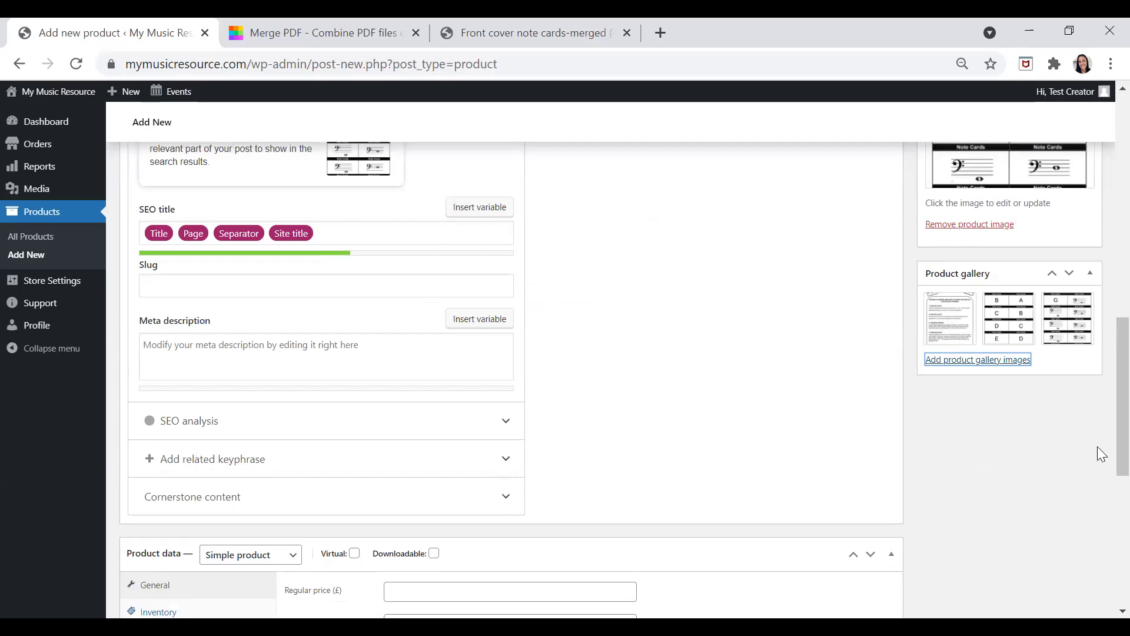
# - Mark the simple product as both Virtual and Downloadable in the product data
pyautogui.scroll(-1, 1104, 456)
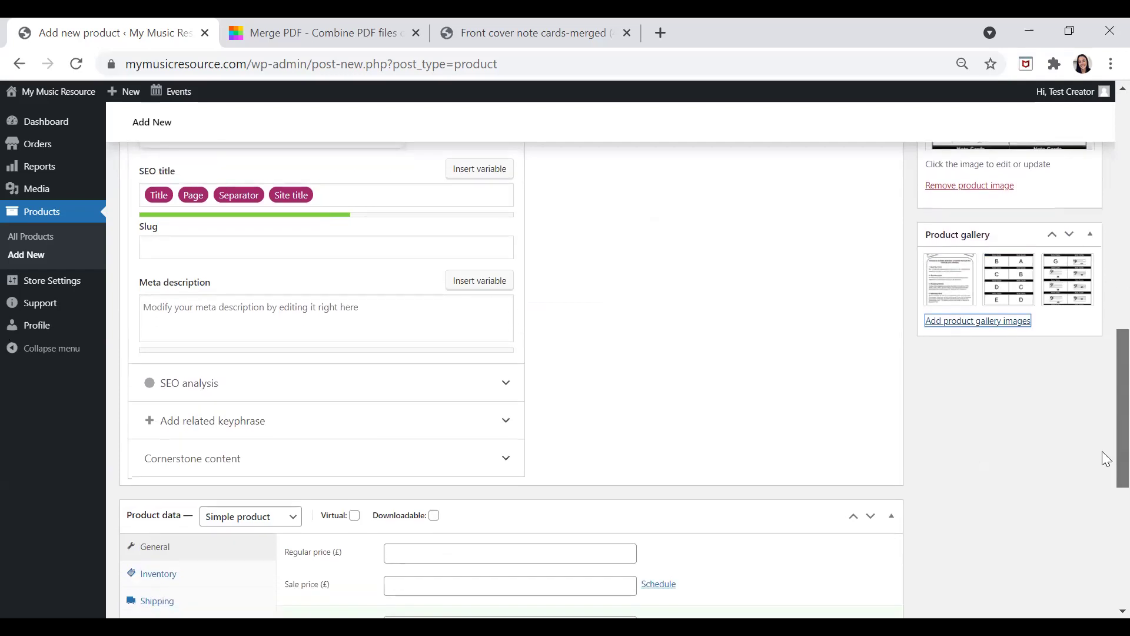
pyautogui.scroll(4, 1104, 435)
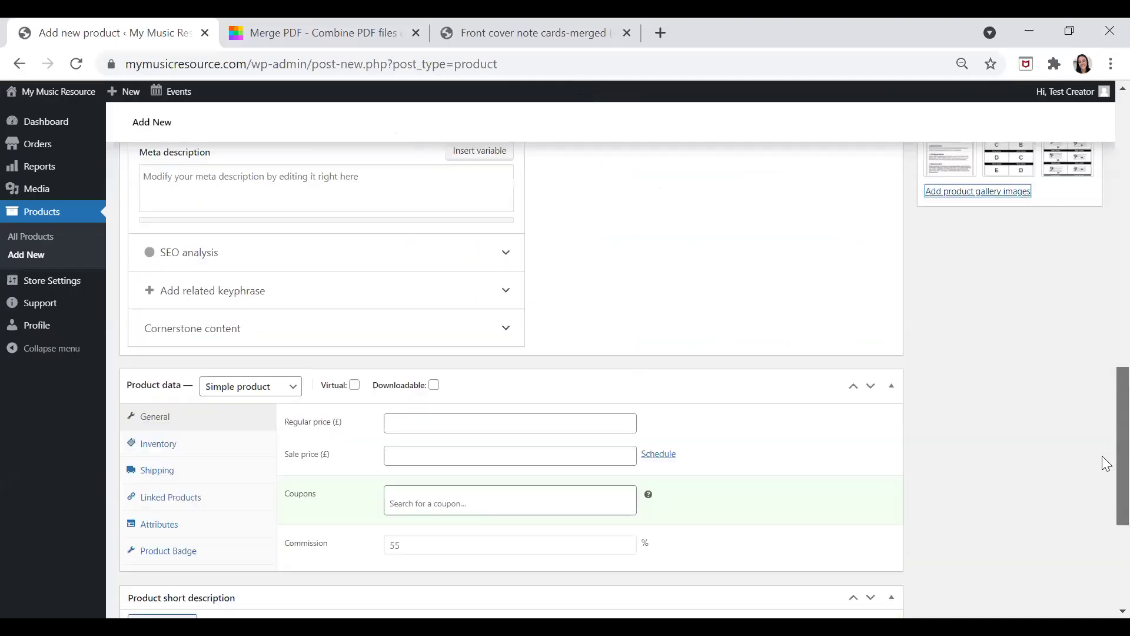
pyautogui.scroll(-1, 1103, 461)
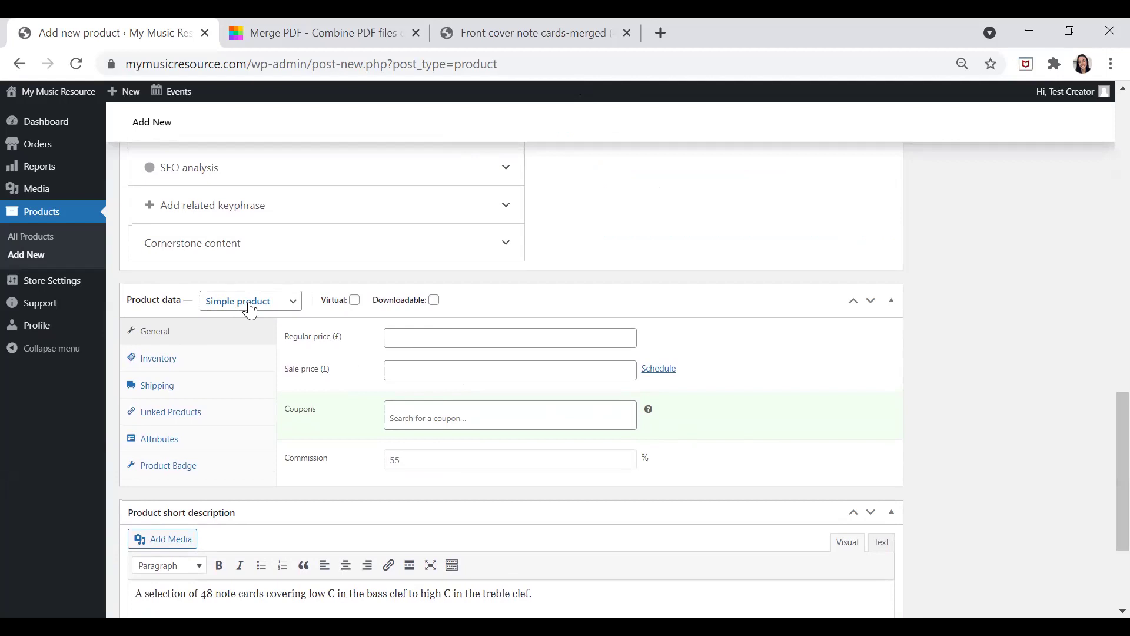
pyautogui.click(354, 301)
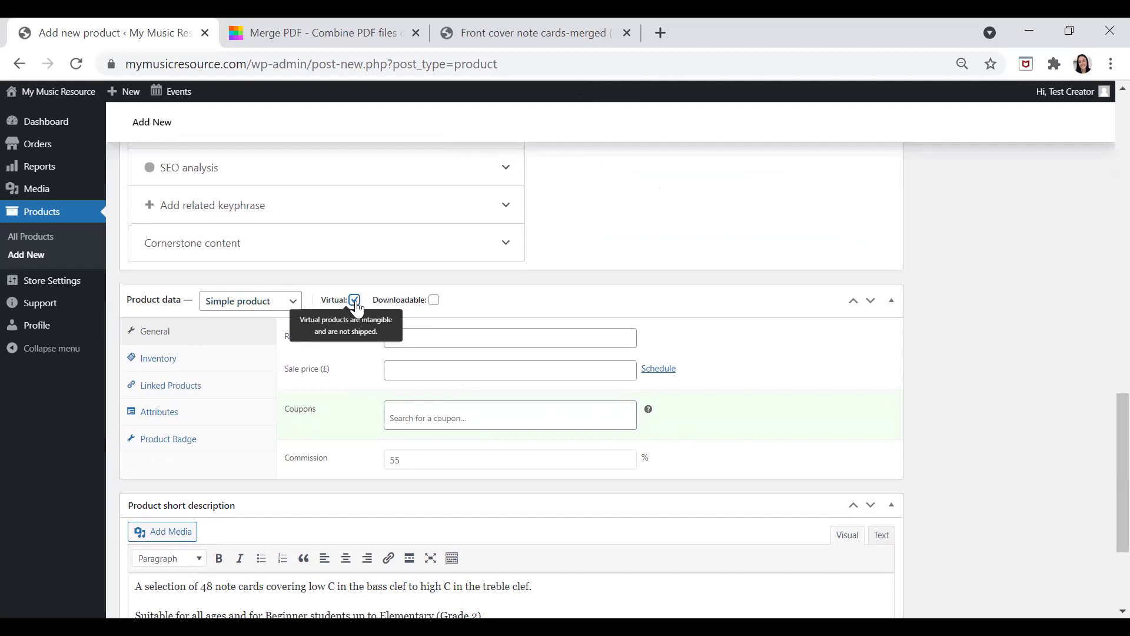
pyautogui.click(434, 301)
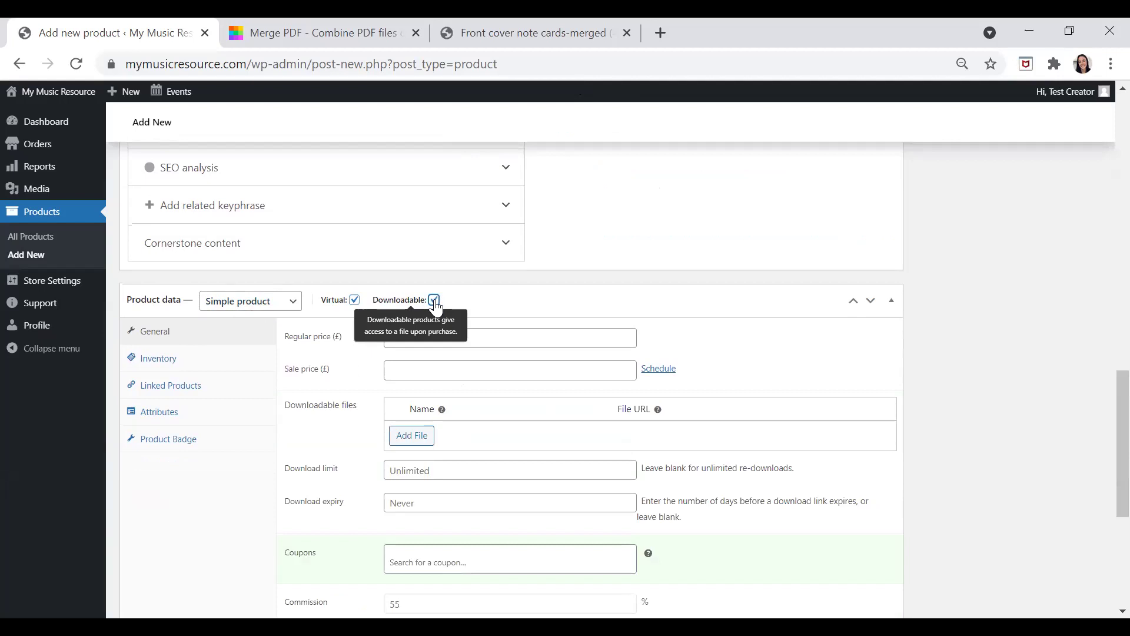
pyautogui.click(434, 301)
pyautogui.click(434, 301)
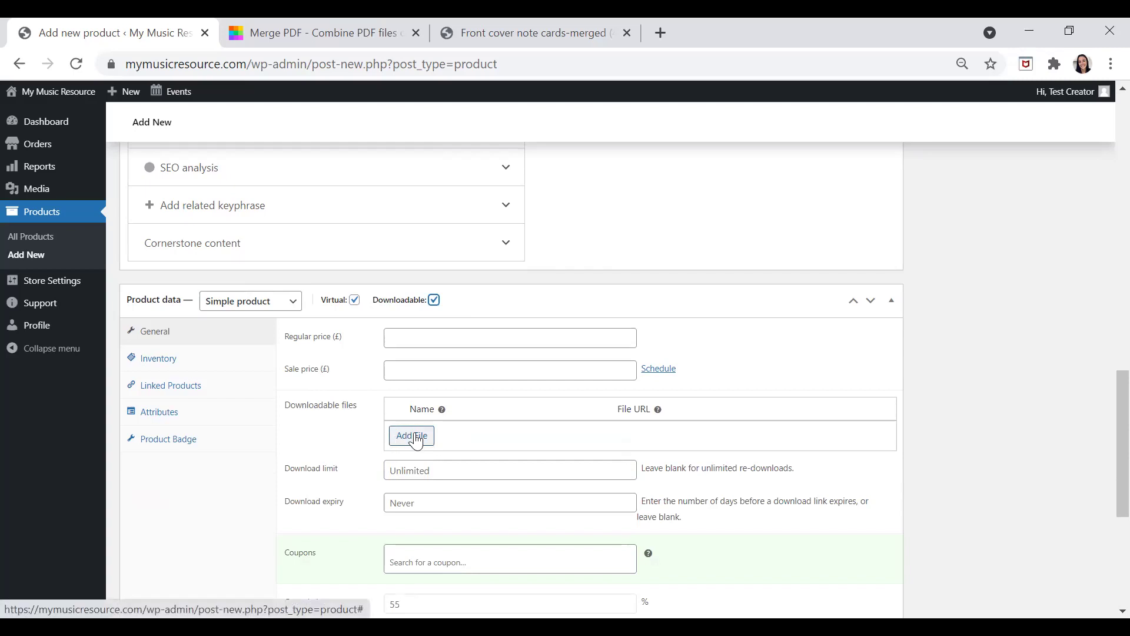
# - Set the regular price to £3 and display the sale price schedule dates
pyautogui.click(412, 336)
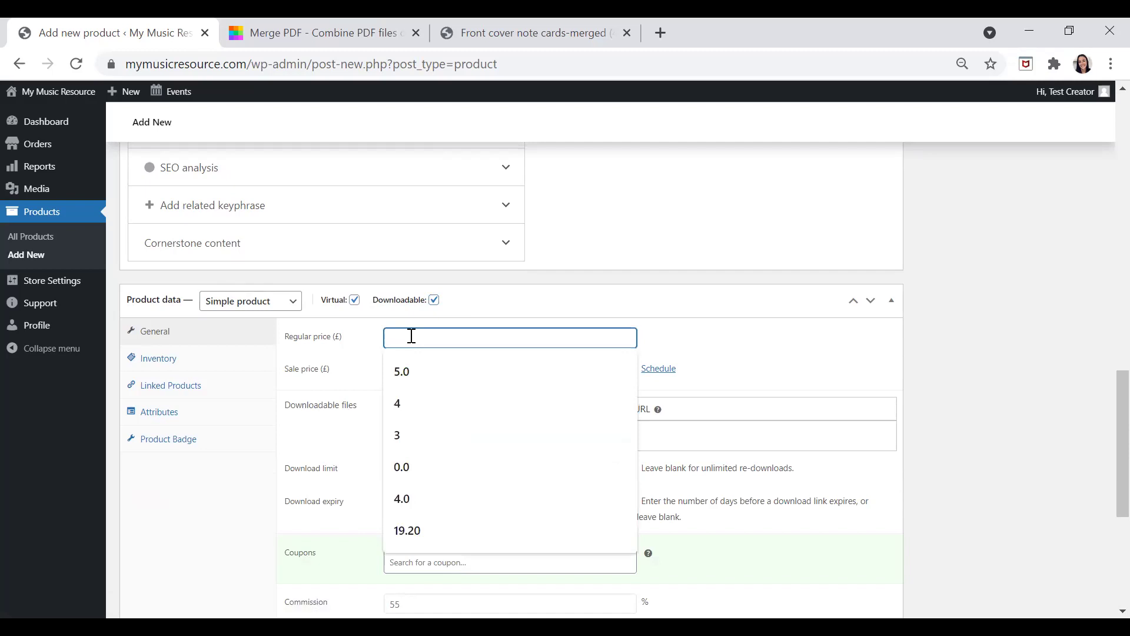
pyautogui.click(398, 434)
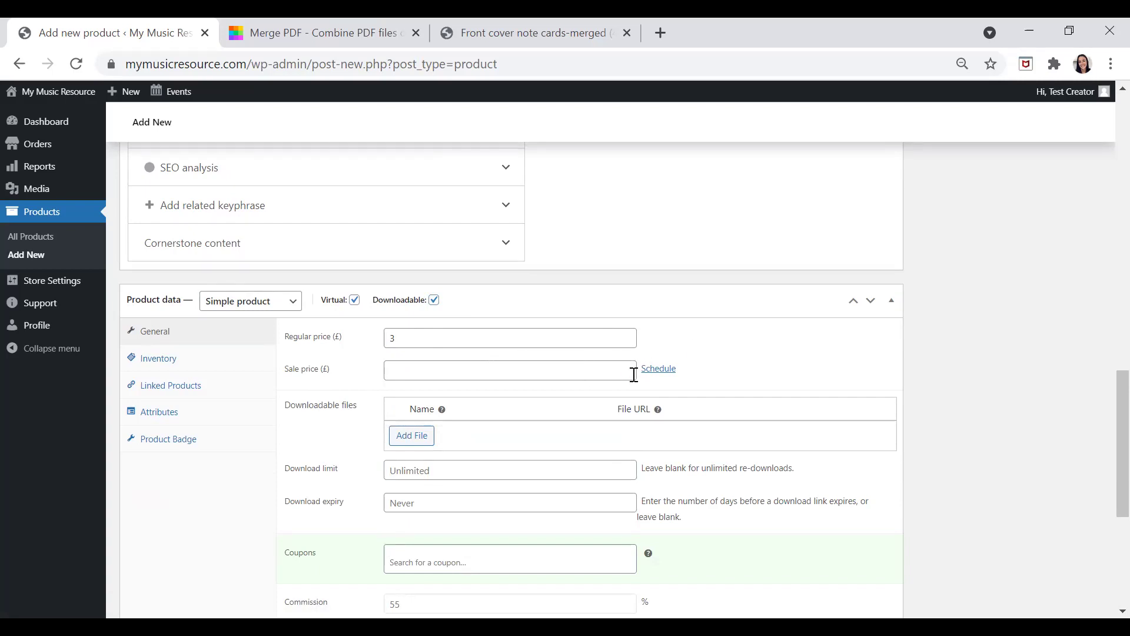
pyautogui.click(668, 376)
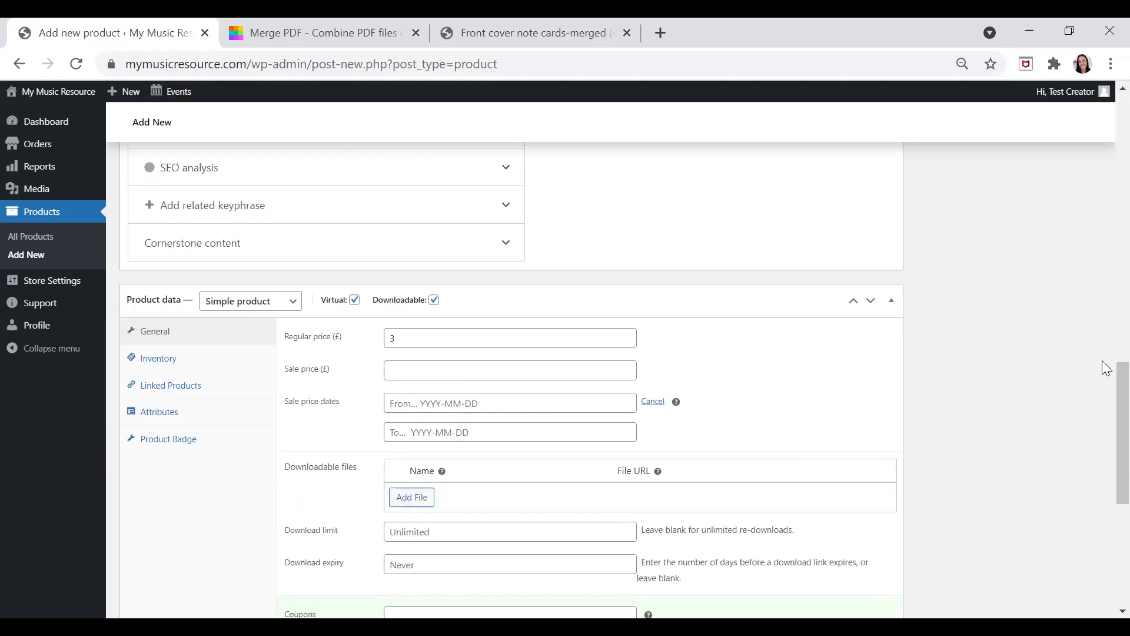
# - Attach Front-cover-note-cards-figysl.pdf from the media library as the downloadable file and set the download limit to 3
pyautogui.moveTo(1102, 407); pyautogui.dragTo(1106, 477)
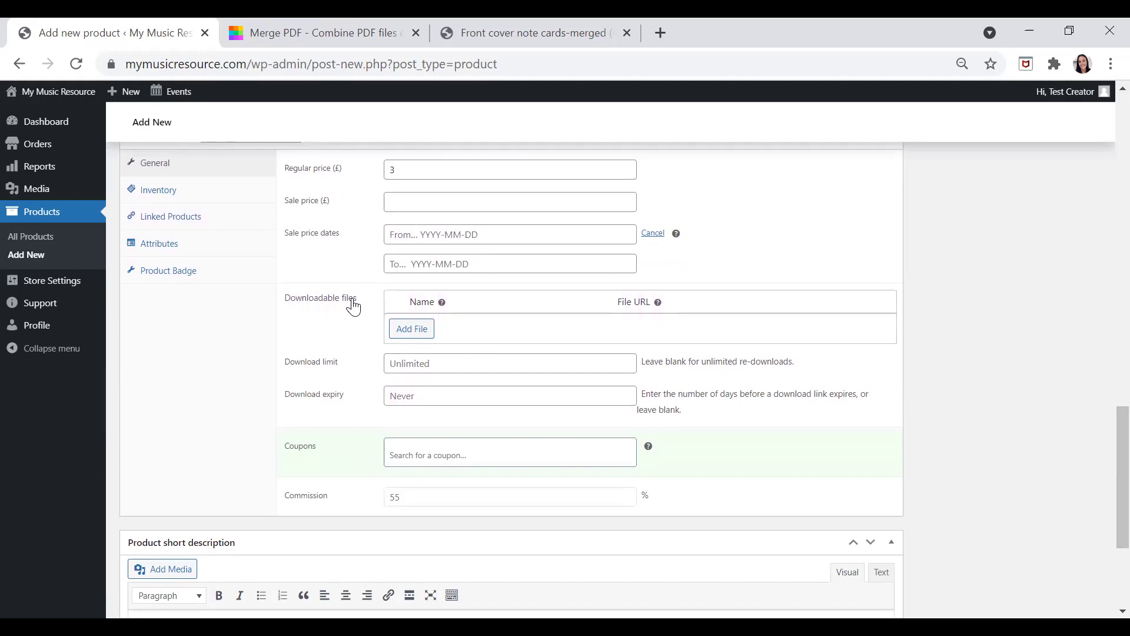
pyautogui.click(411, 330)
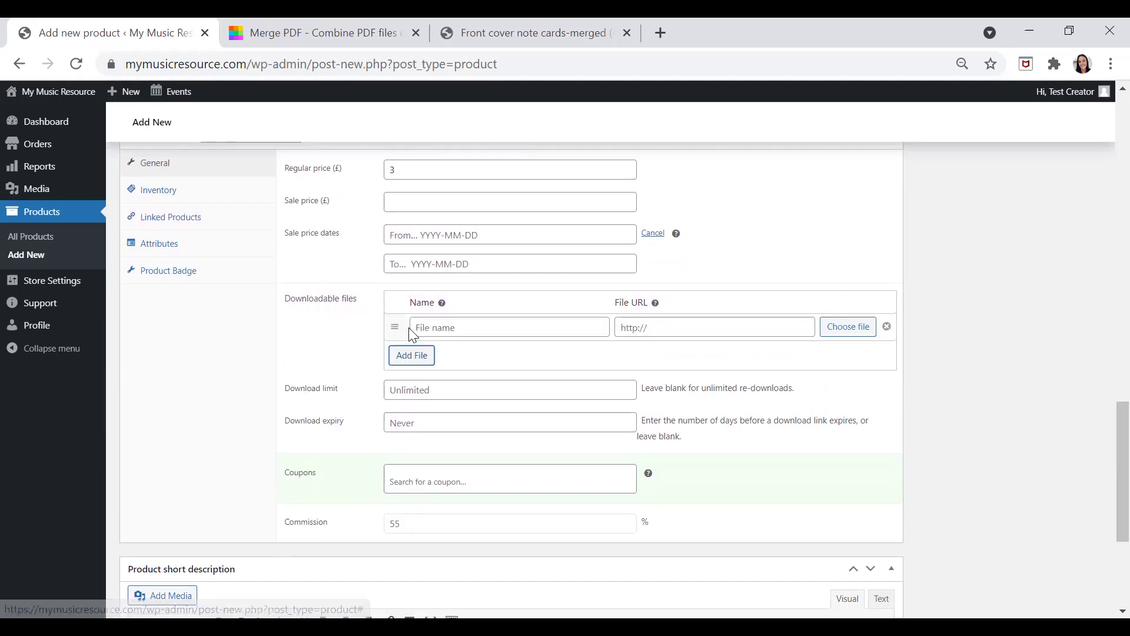
pyautogui.click(842, 329)
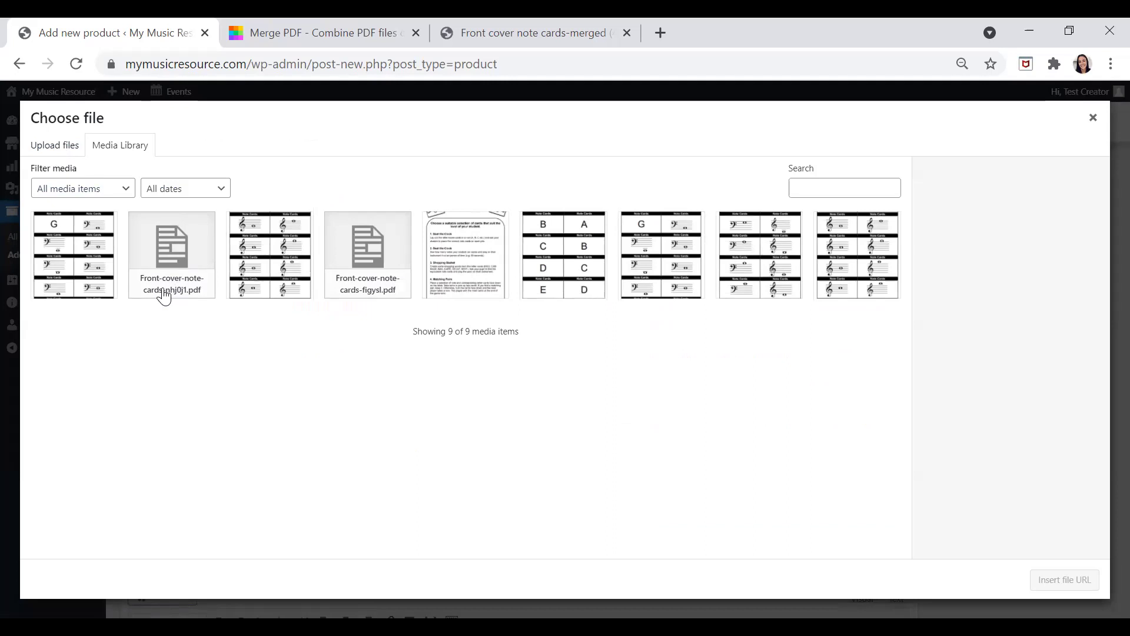
pyautogui.click(370, 240)
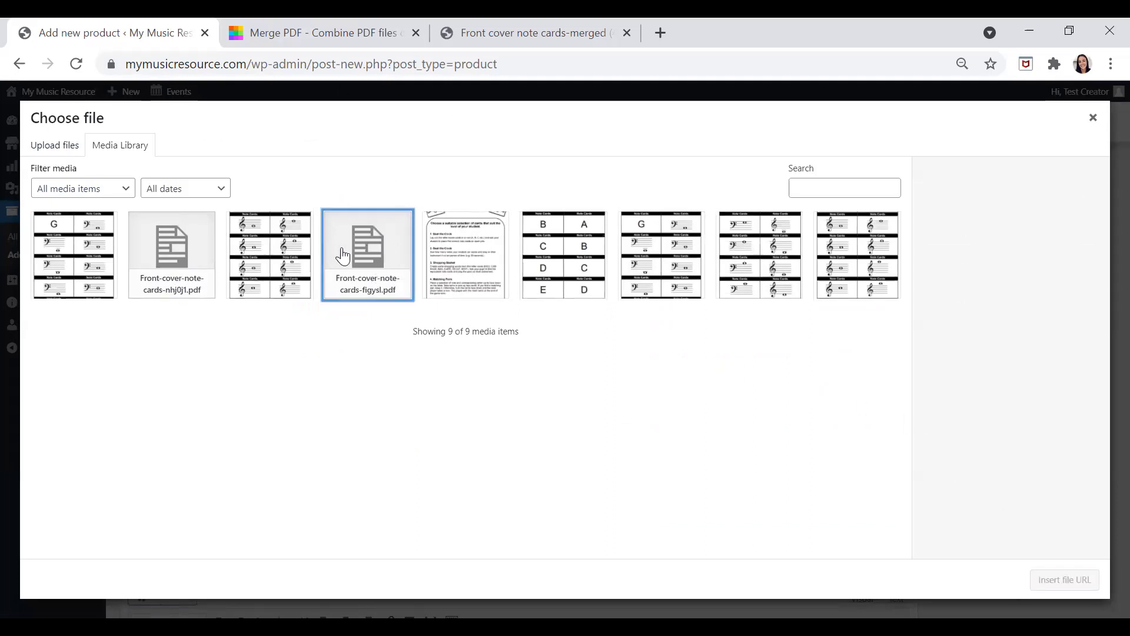
pyautogui.click(376, 257)
pyautogui.click(1076, 582)
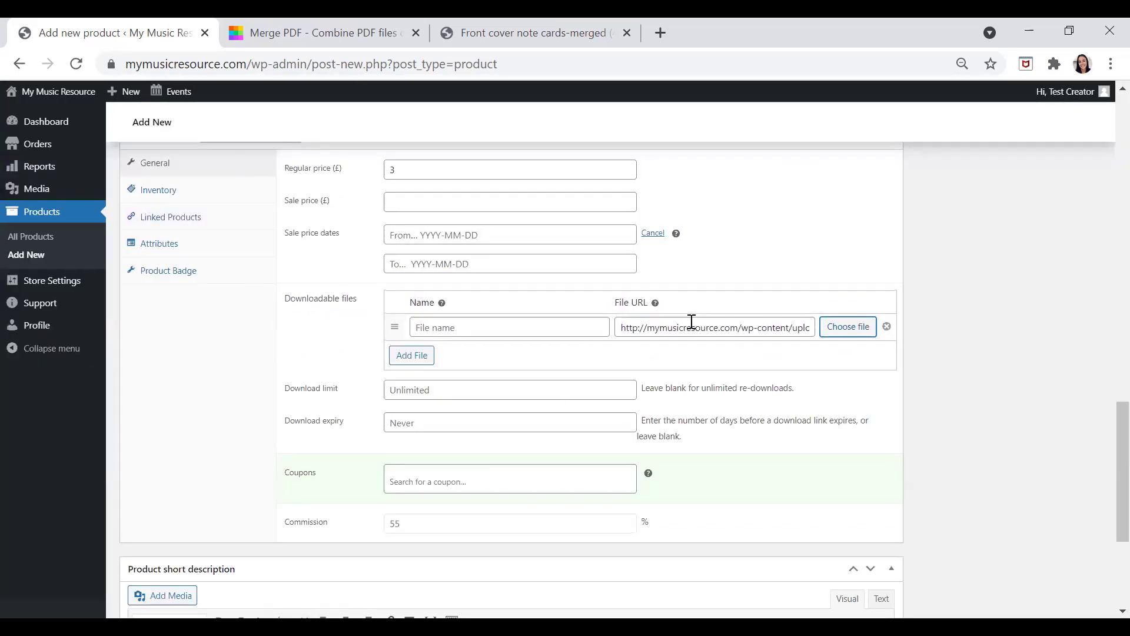
pyautogui.click(424, 391)
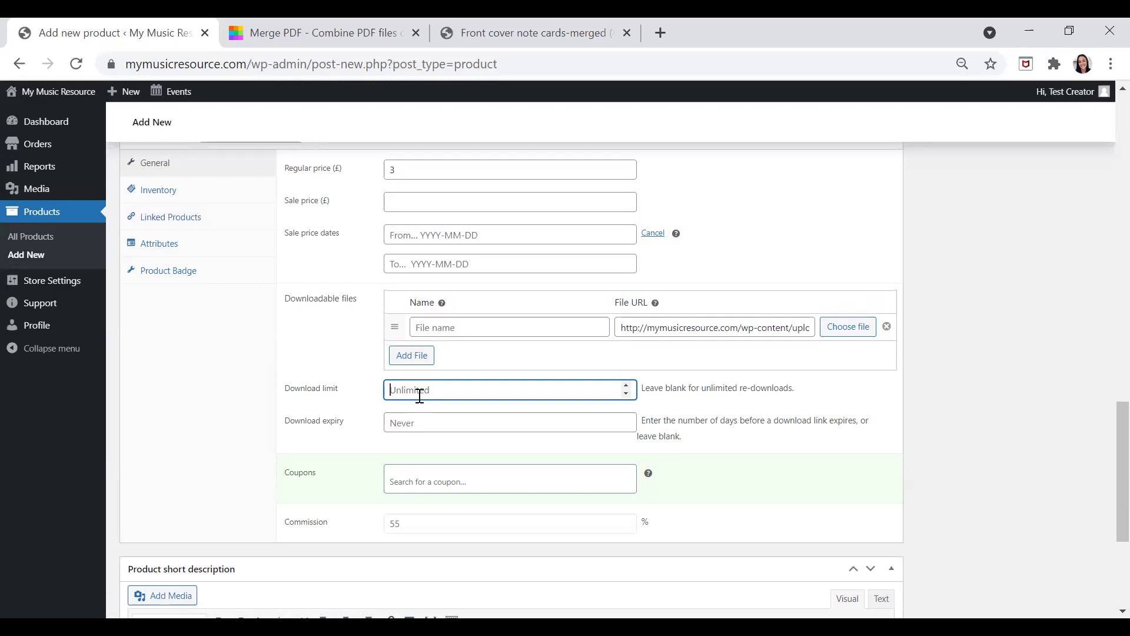
pyautogui.write('3')
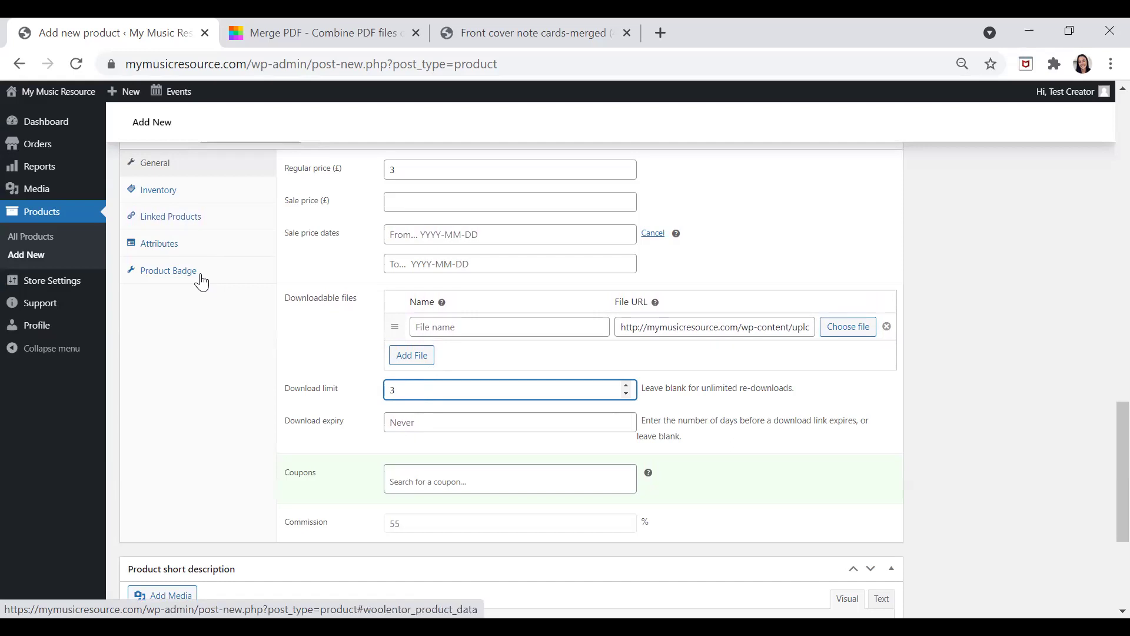
# - Add the Age attribute to the product with the value All Ages
pyautogui.click(152, 249)
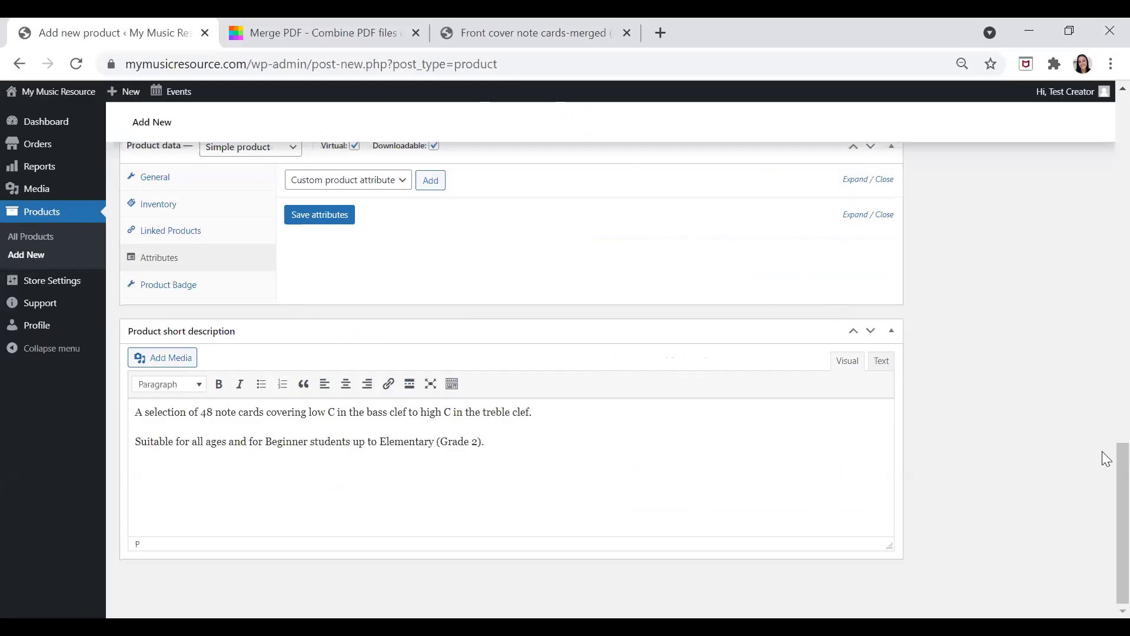
pyautogui.scroll(2, 1105, 462)
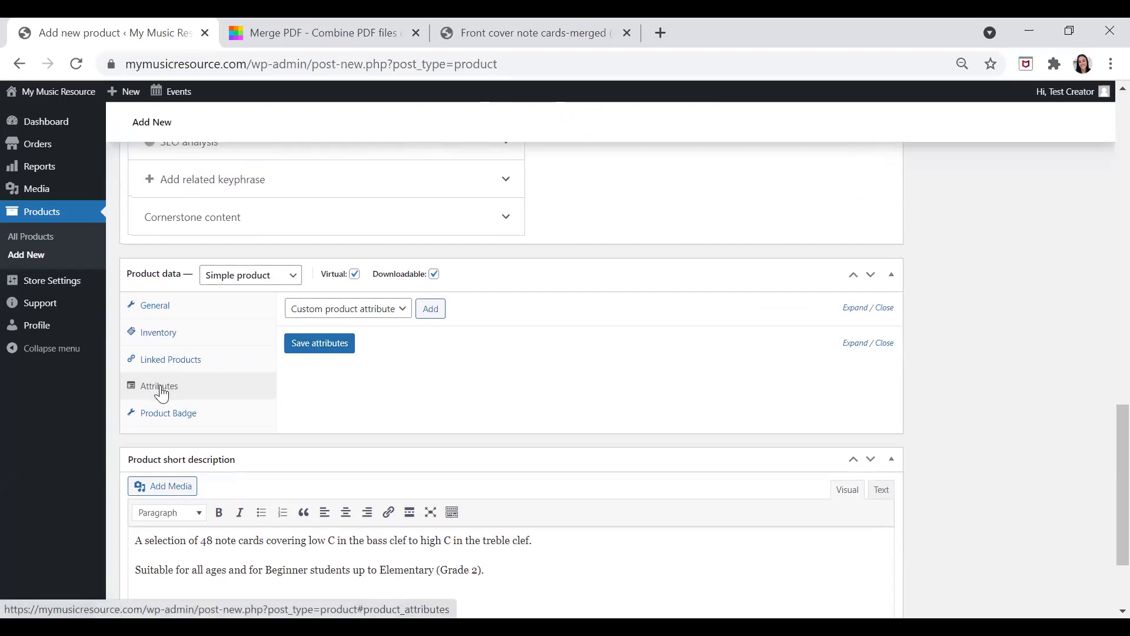
pyautogui.click(353, 313)
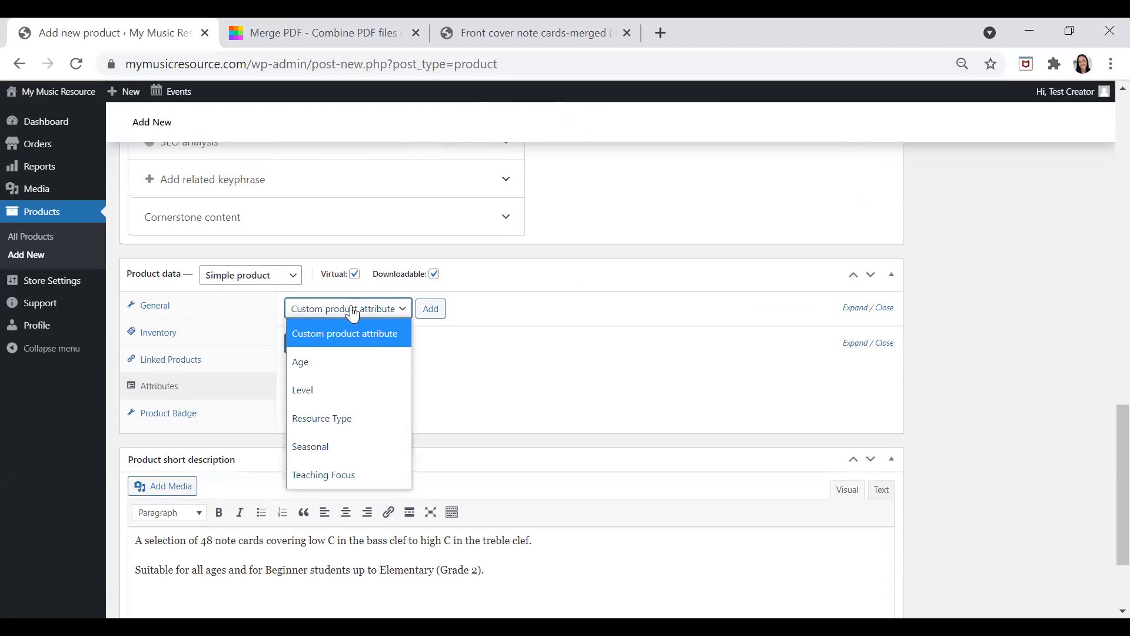
pyautogui.click(351, 365)
pyautogui.click(421, 311)
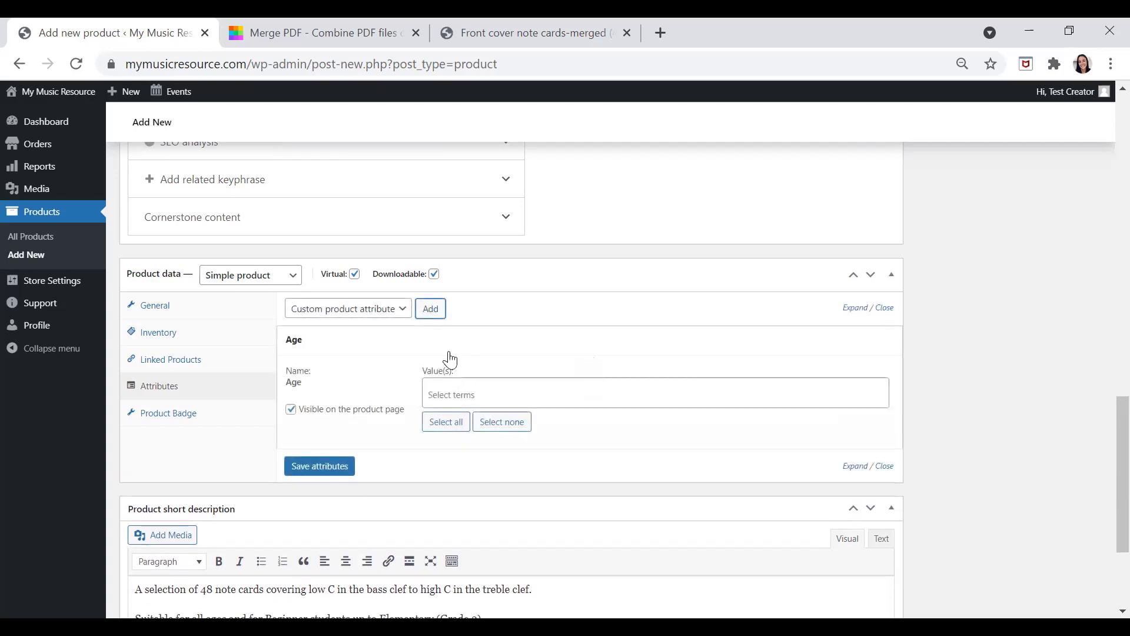
pyautogui.click(454, 390)
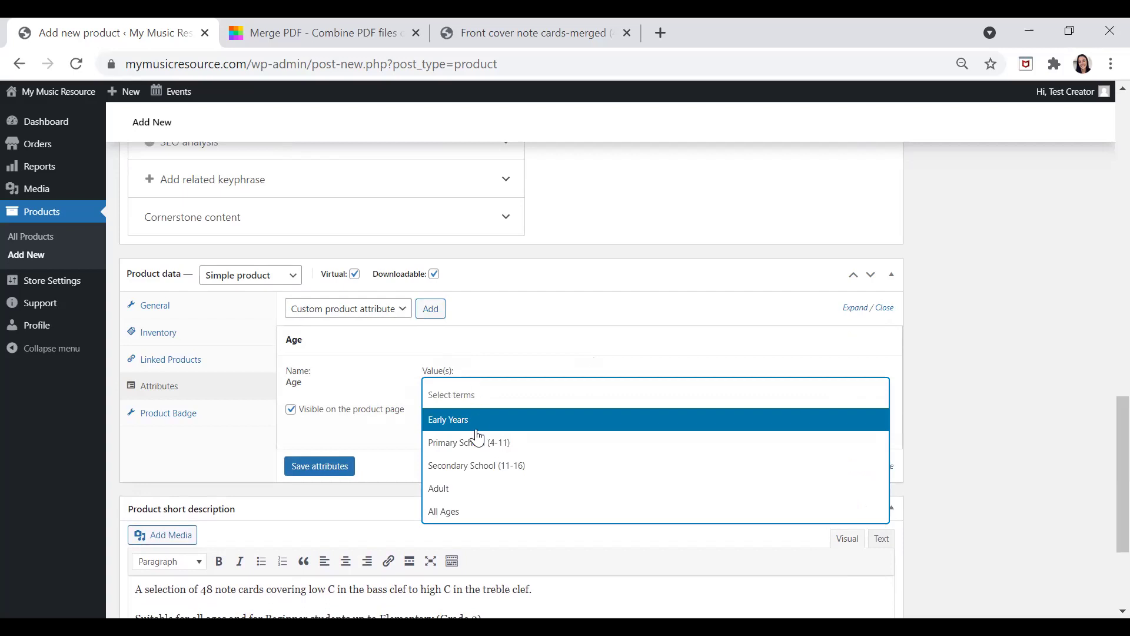
pyautogui.click(443, 515)
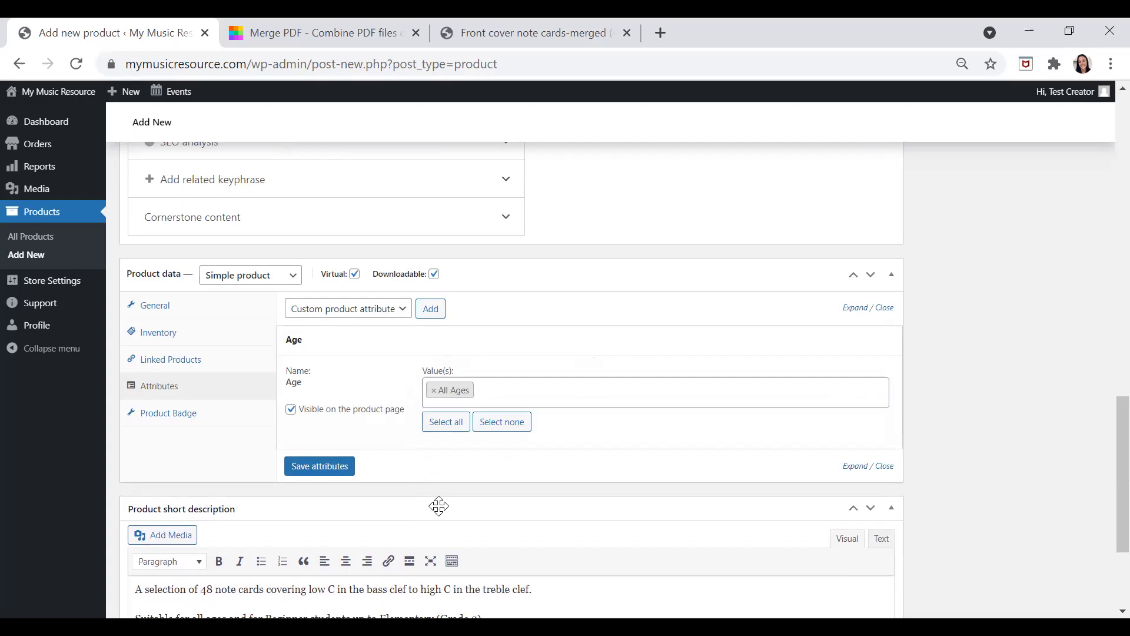
# - Add the Level attribute with the values Beginner (Initial), Early Elementary (Grade 1) and Elementary (Grade 2)
pyautogui.click(365, 316)
pyautogui.click(349, 393)
pyautogui.click(430, 309)
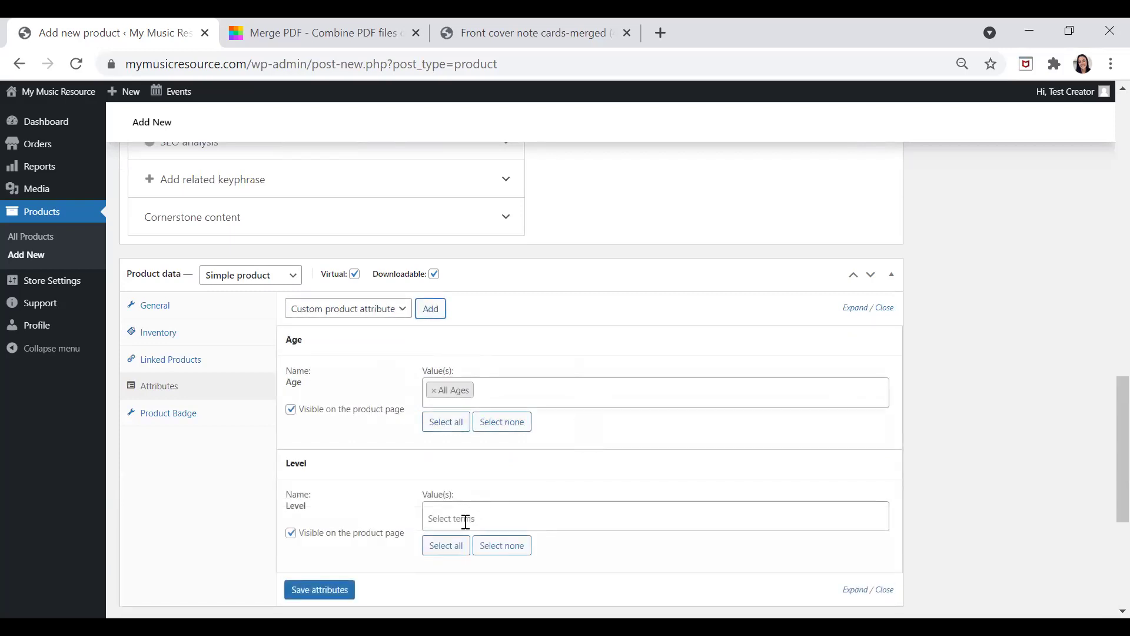
pyautogui.click(465, 522)
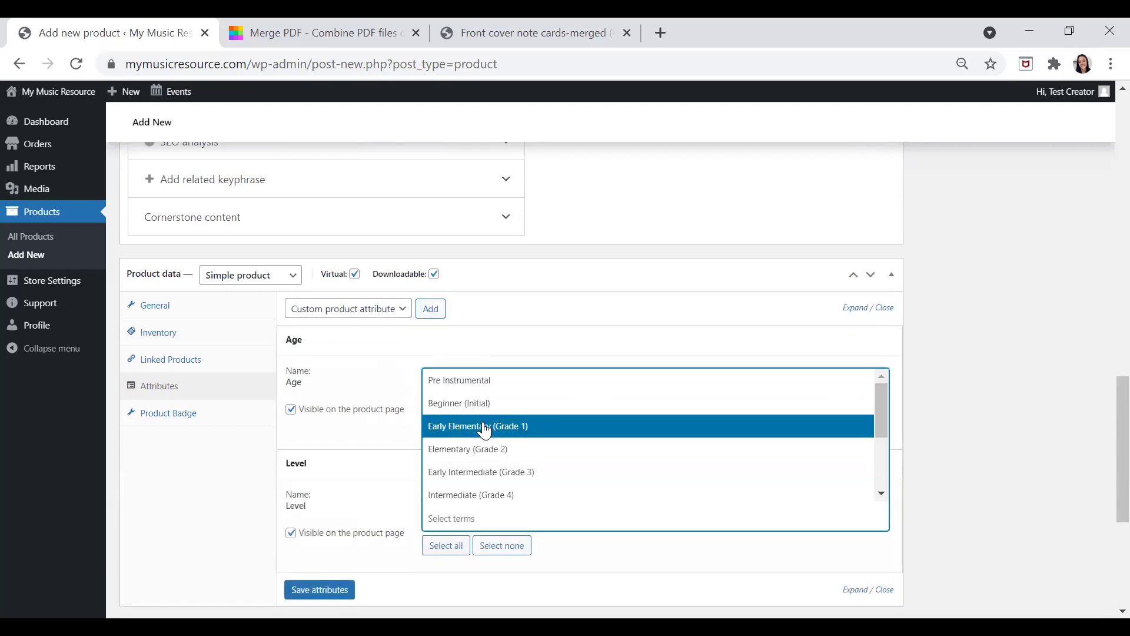
pyautogui.click(474, 408)
pyautogui.click(520, 519)
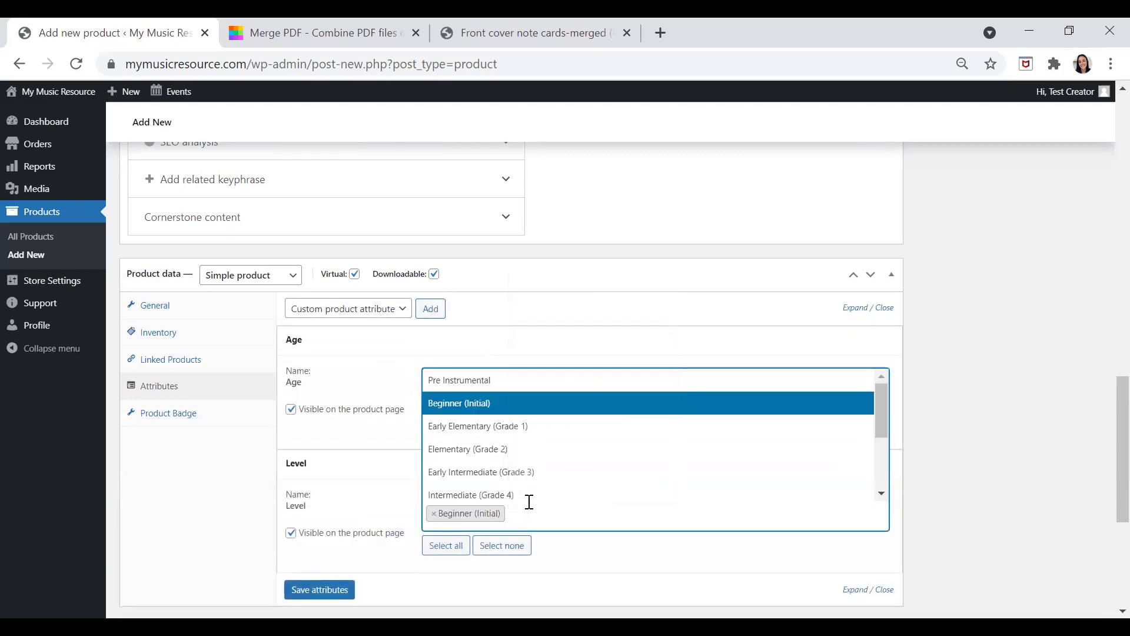
pyautogui.click(533, 428)
pyautogui.click(644, 516)
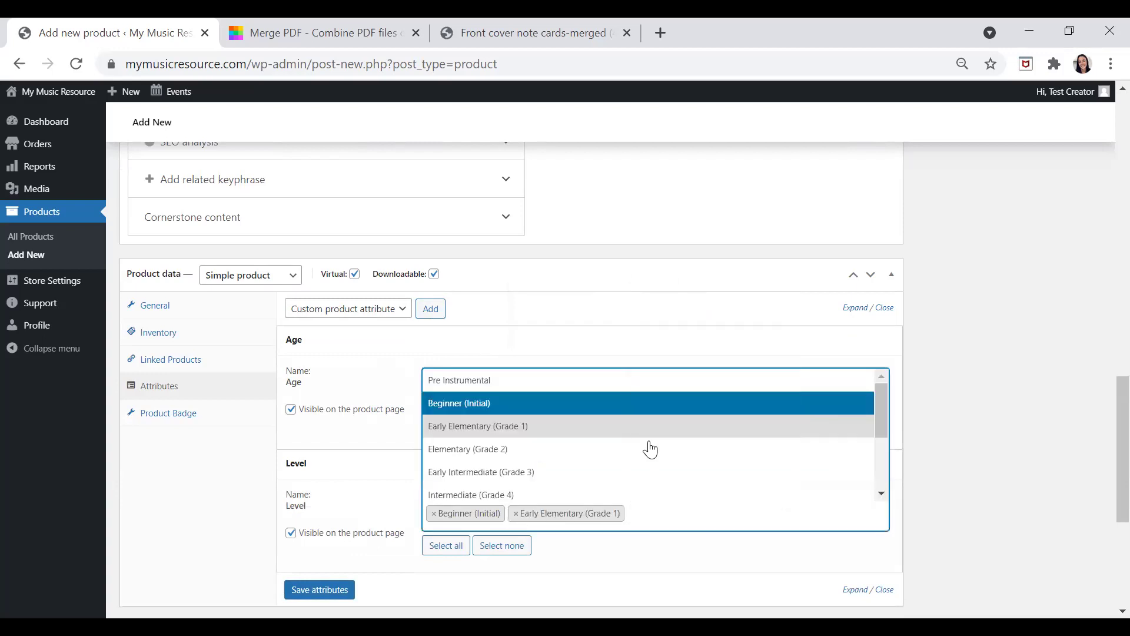
pyautogui.click(601, 451)
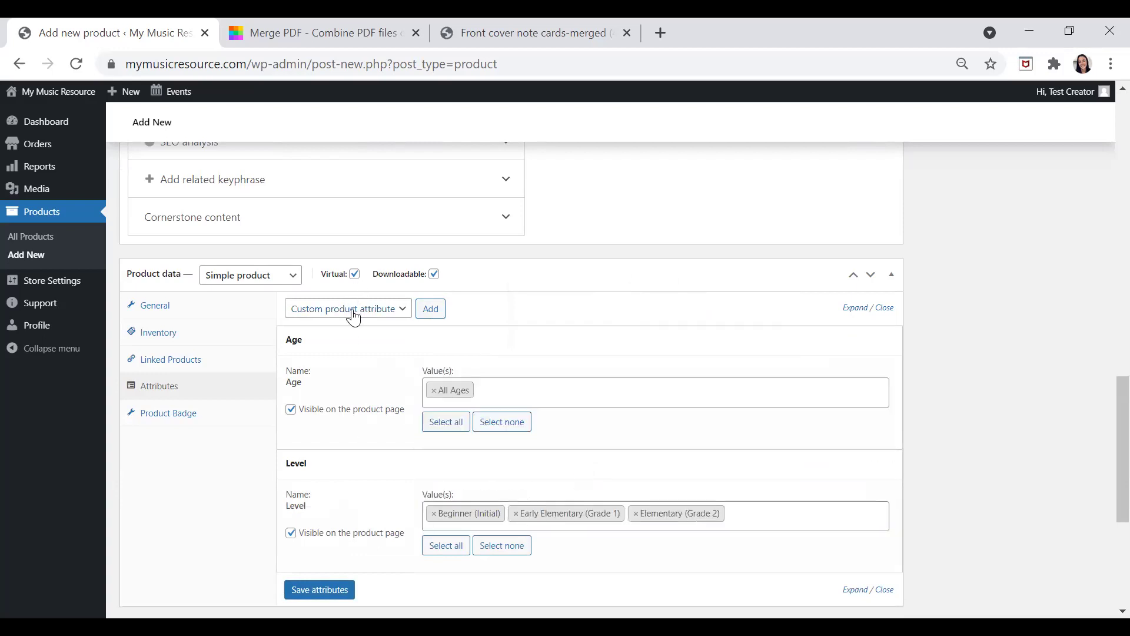
# - Add the Resource Type attribute to the product with the value Cards and Flashcards
pyautogui.click(353, 314)
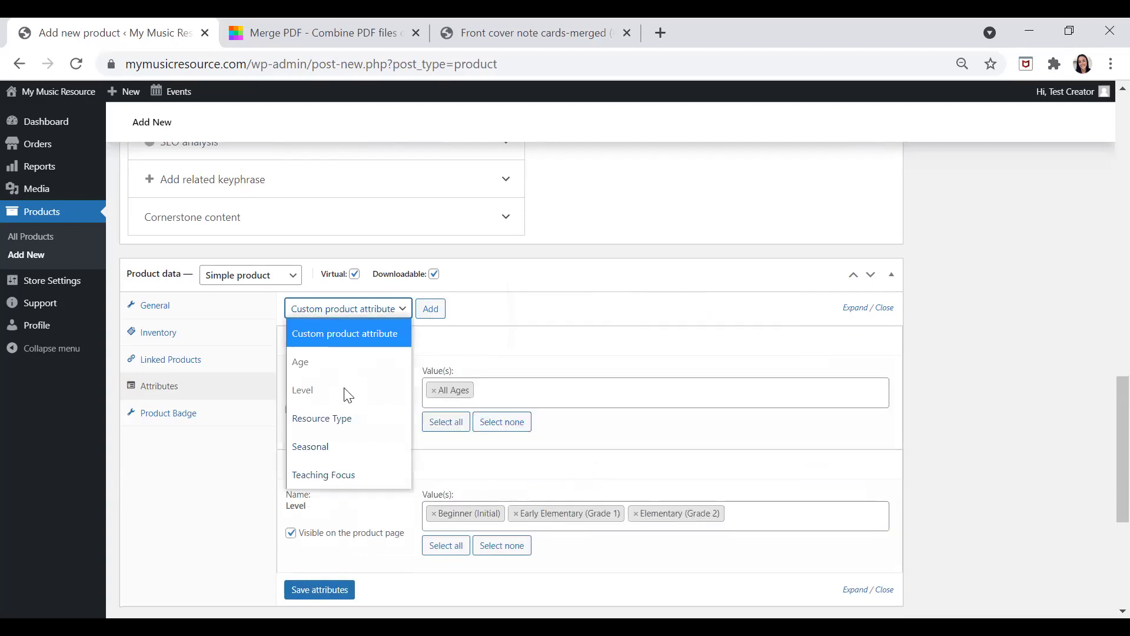
pyautogui.click(328, 418)
pyautogui.click(431, 310)
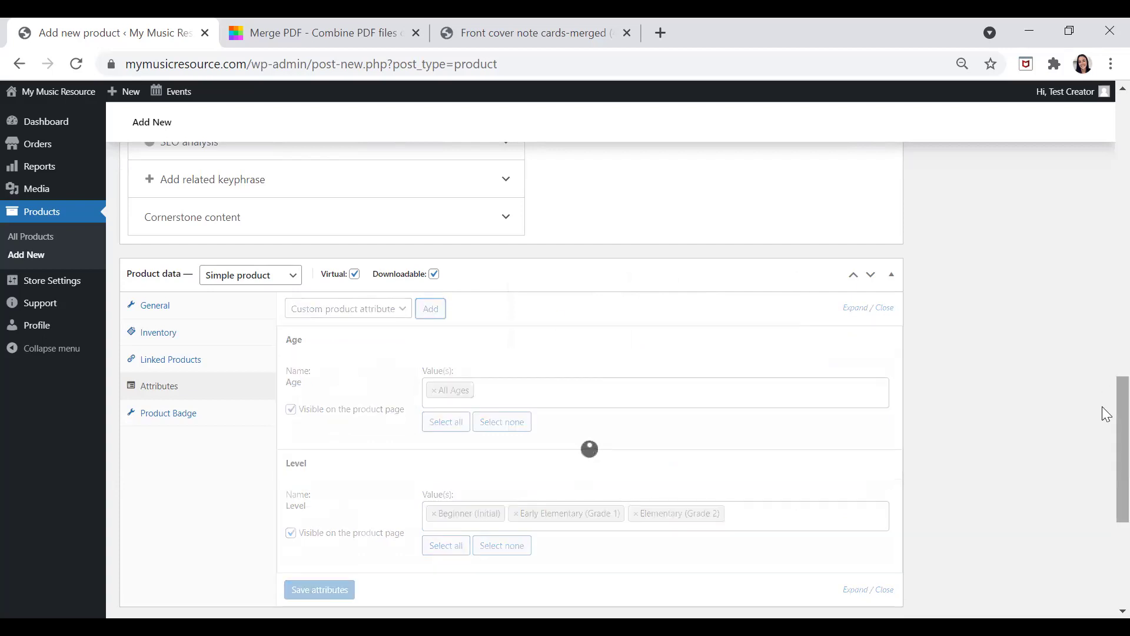
pyautogui.moveTo(1102, 407); pyautogui.dragTo(1102, 431)
pyautogui.scroll(-3, 647, 423)
pyautogui.click(449, 419)
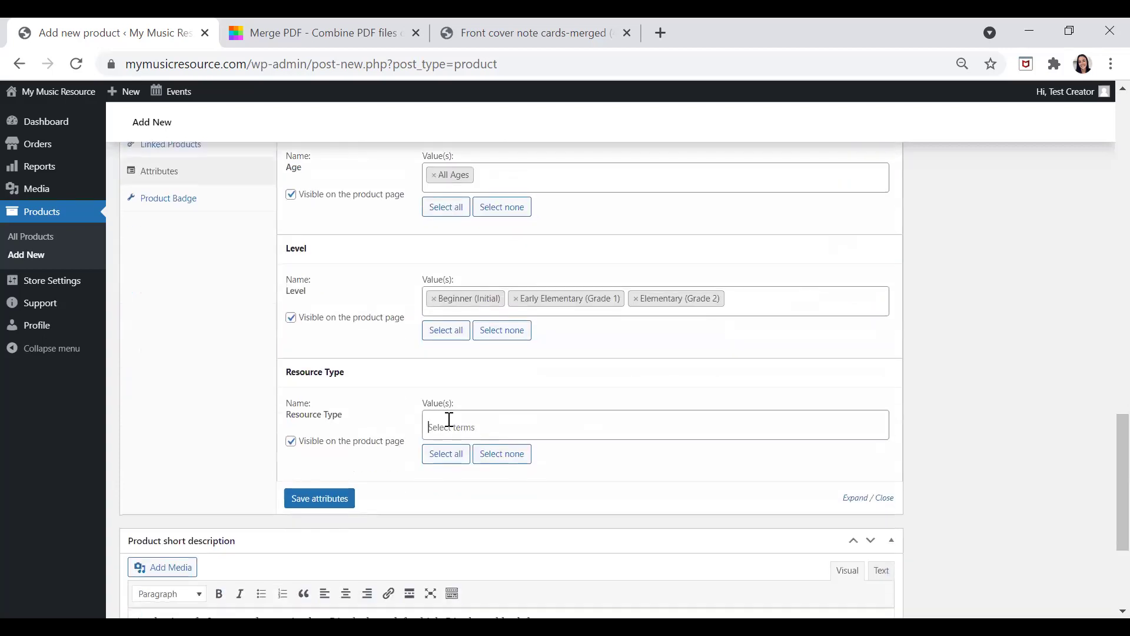
pyautogui.click(471, 474)
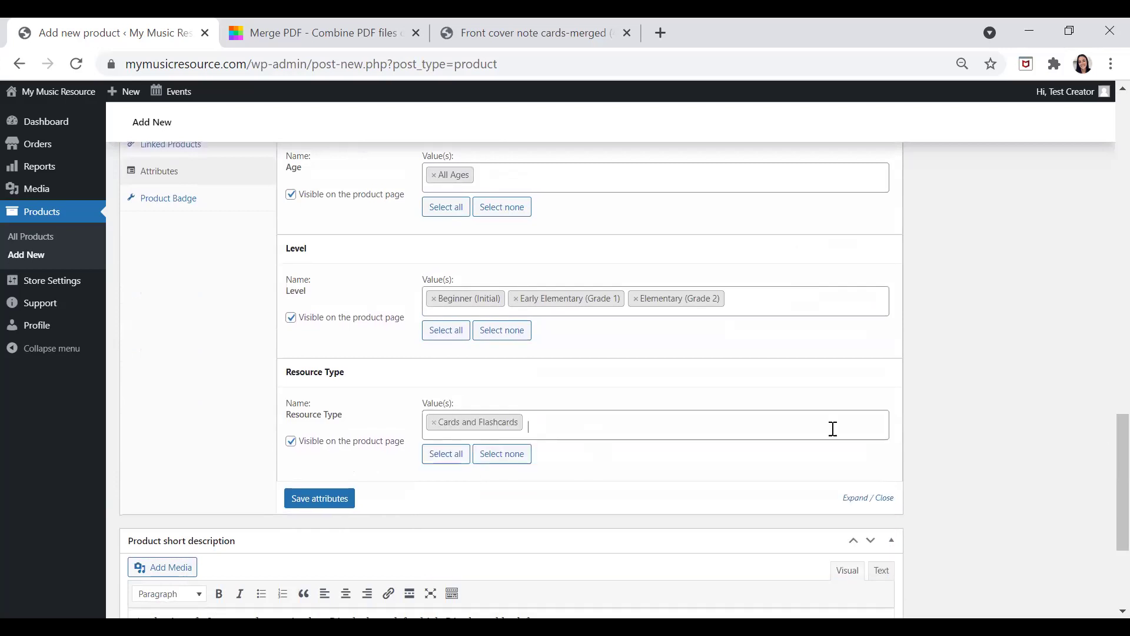
pyautogui.moveTo(1102, 468); pyautogui.dragTo(1101, 426)
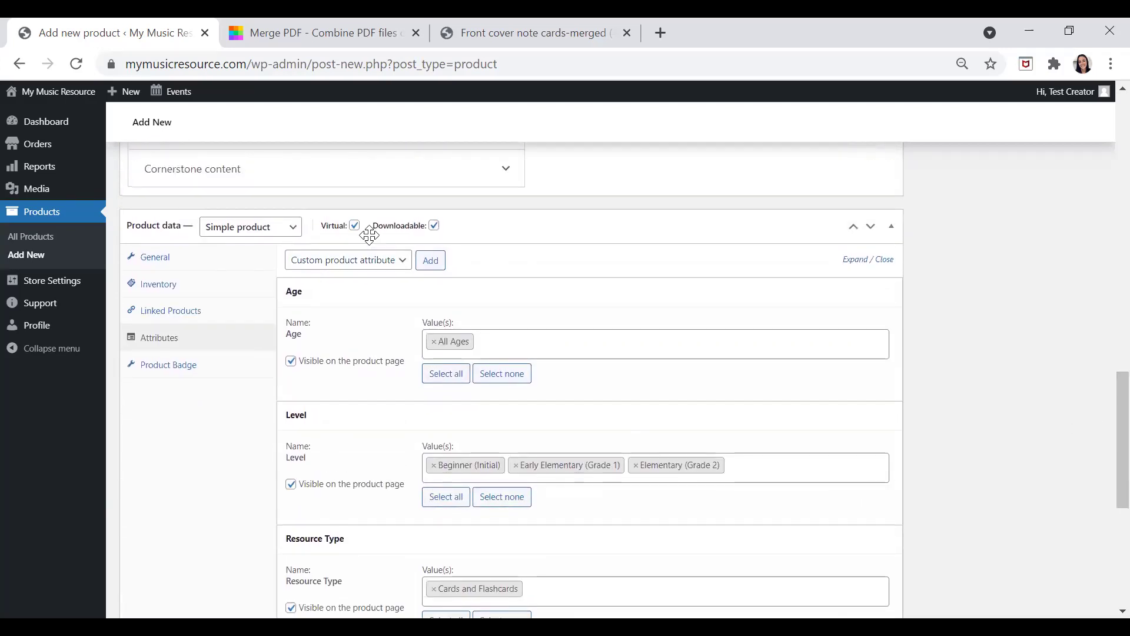
# - Add the Seasonal attribute to the product with the value Non Seasonal
pyautogui.click(430, 260)
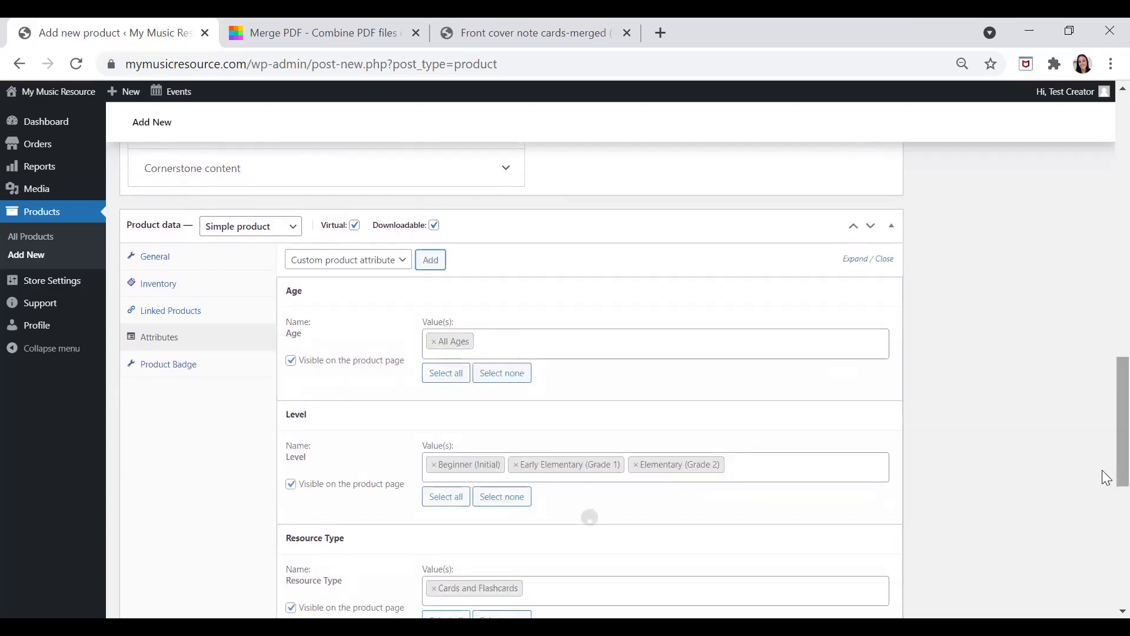
pyautogui.moveTo(1102, 469); pyautogui.dragTo(1102, 538)
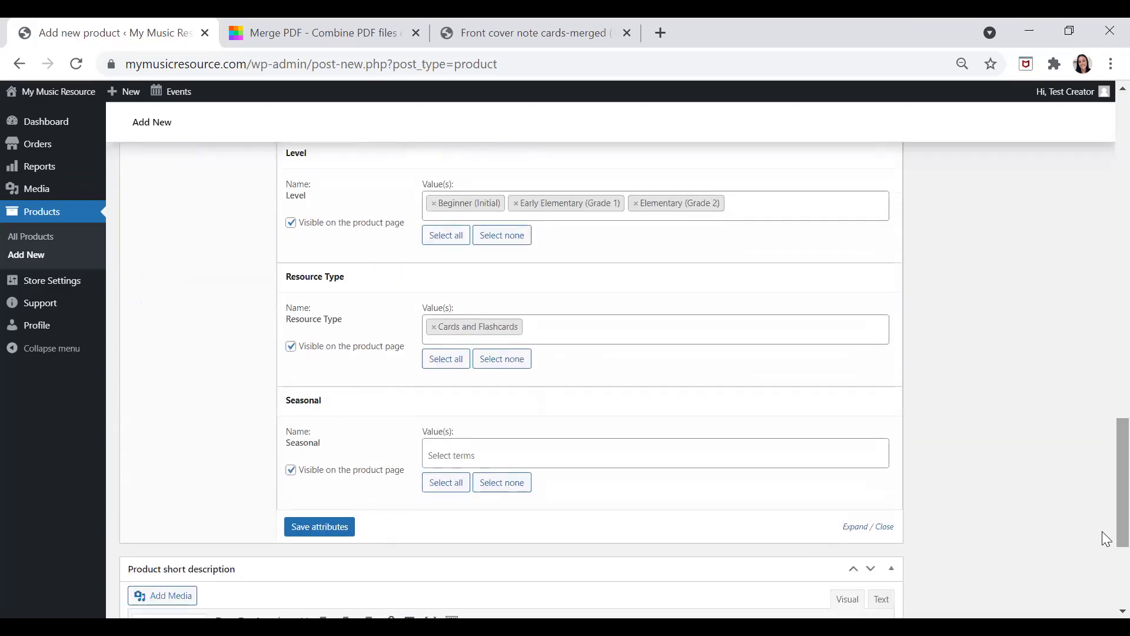
pyautogui.click(475, 449)
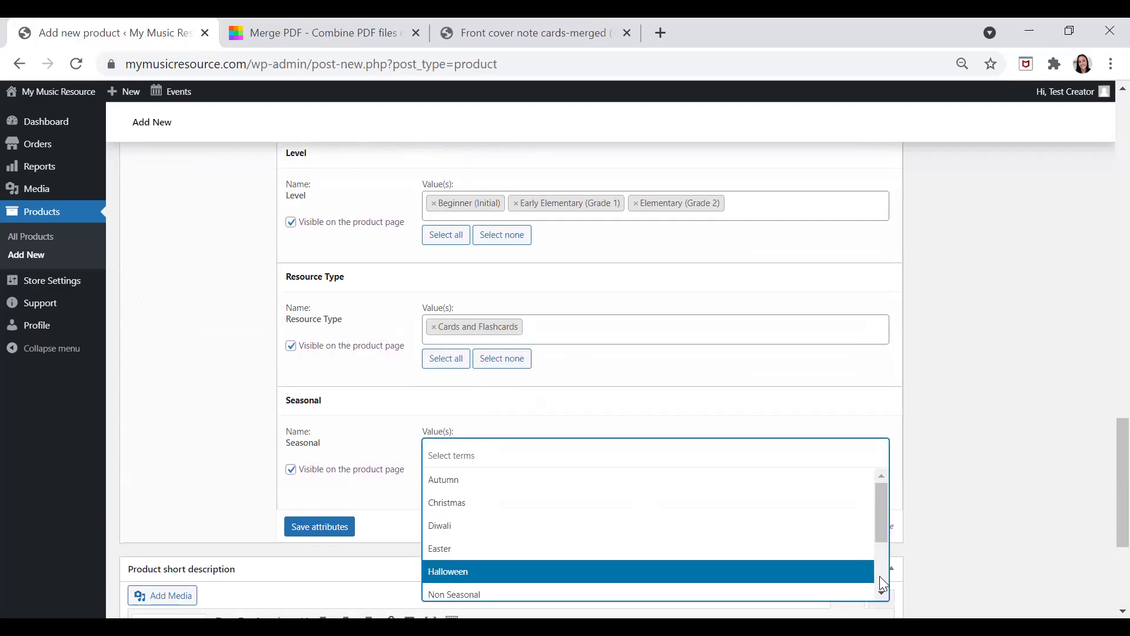
pyautogui.scroll(-2, 882, 585)
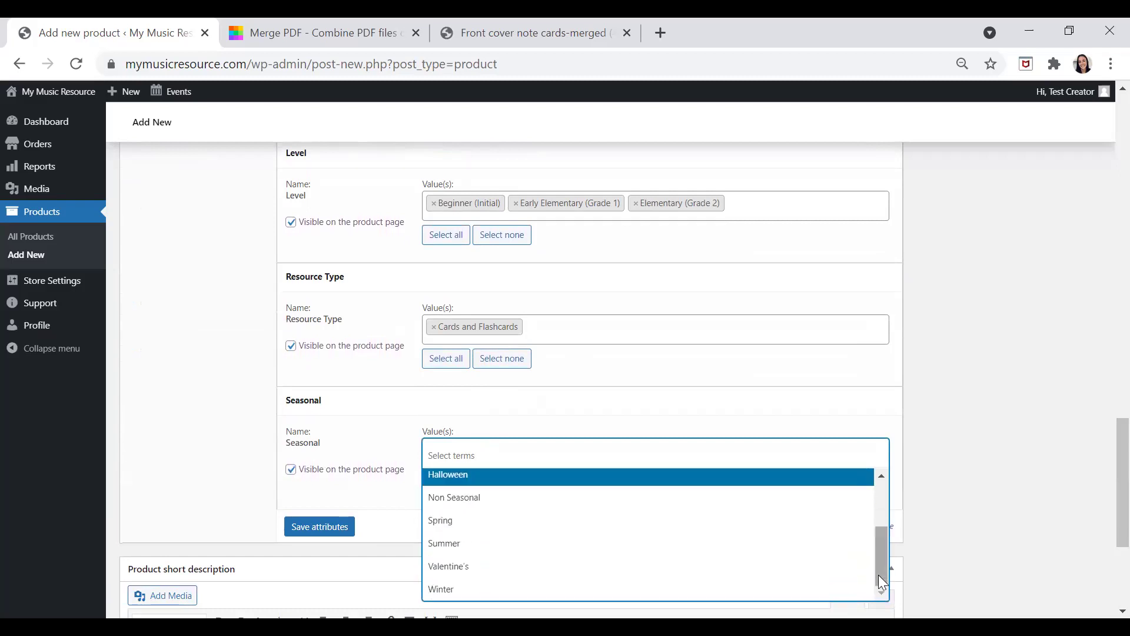
pyautogui.click(585, 498)
# - Add the Teaching Focus attribute with the values Note Reading and Sight Reading, and save the product's attributes
pyautogui.scroll(1, 1107, 501)
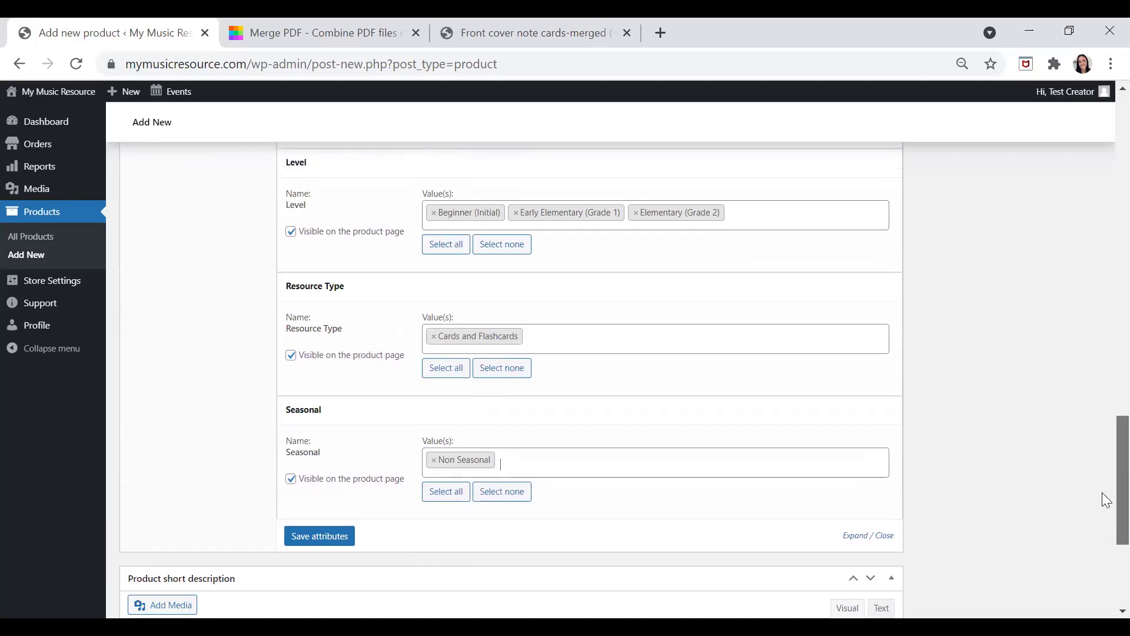
pyautogui.scroll(3, 1106, 500)
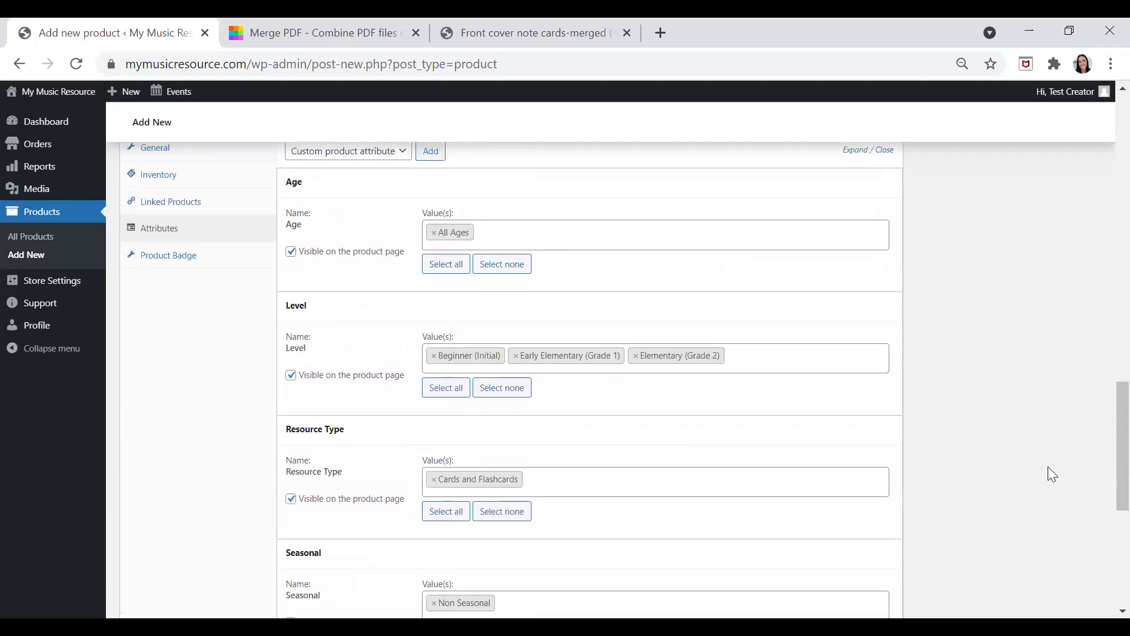
pyautogui.click(338, 152)
pyautogui.click(361, 315)
pyautogui.click(430, 152)
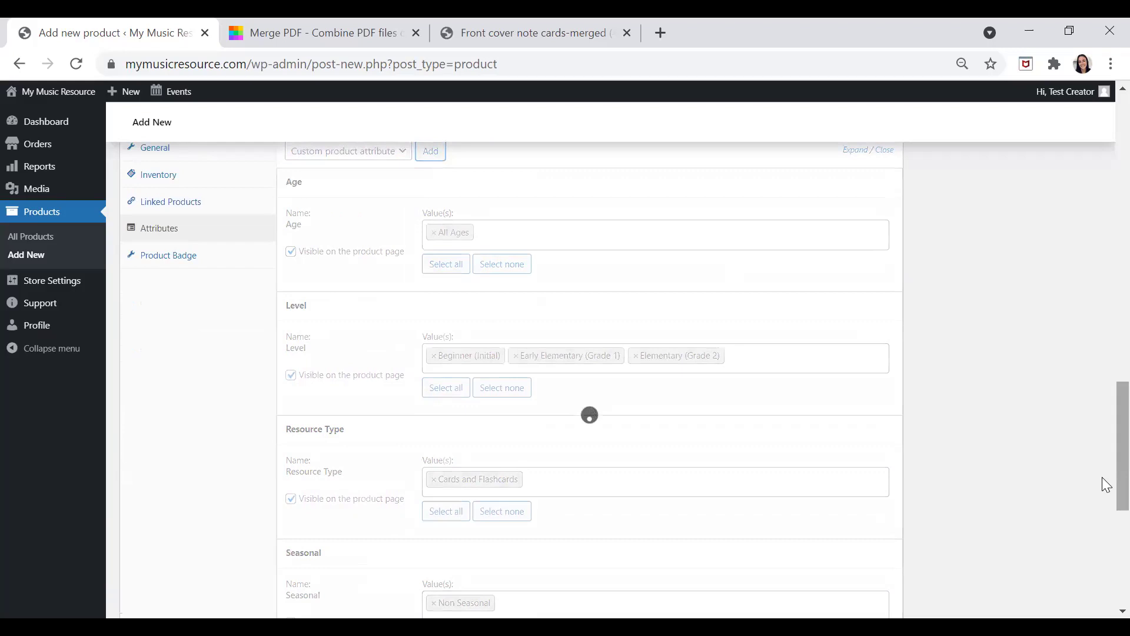
pyautogui.scroll(-3, 1107, 524)
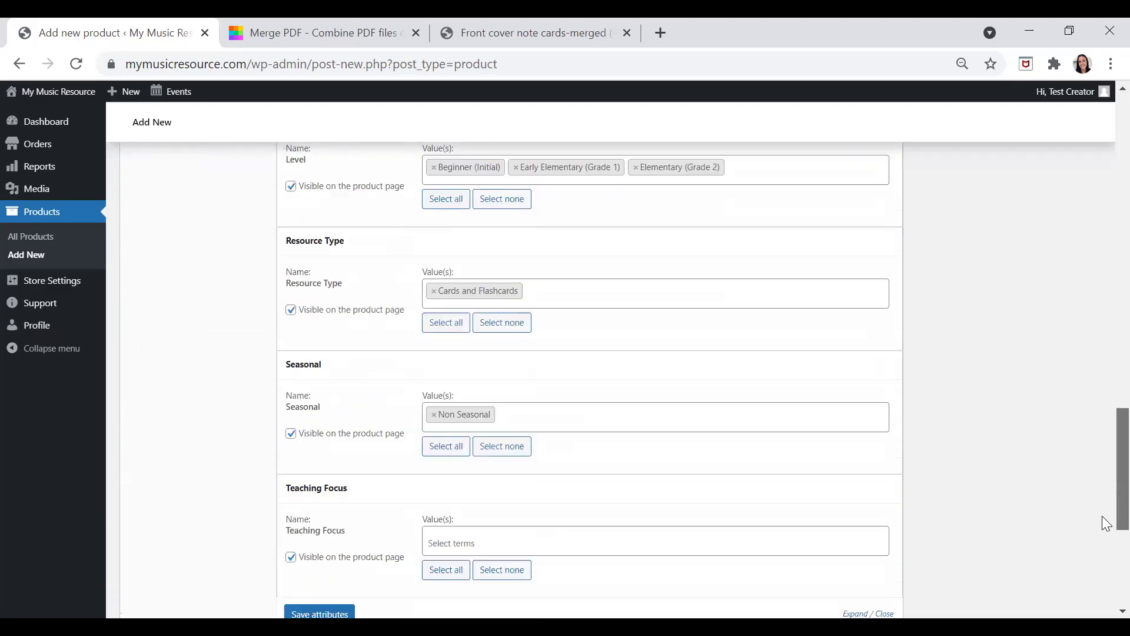
pyautogui.scroll(-1, 1107, 524)
pyautogui.click(507, 485)
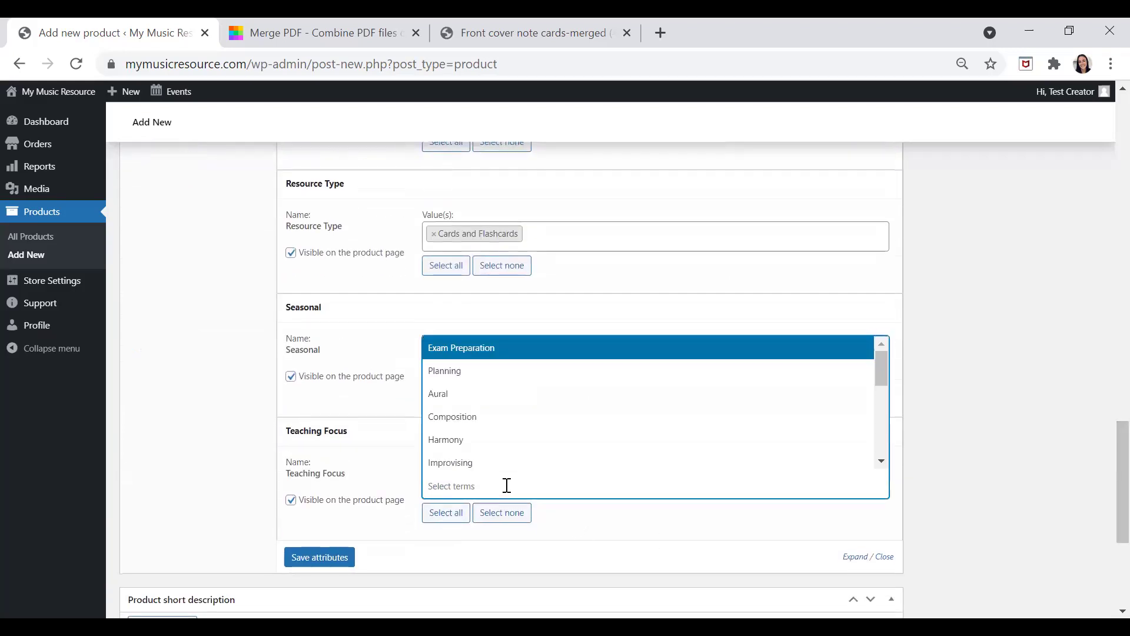
pyautogui.write('note')
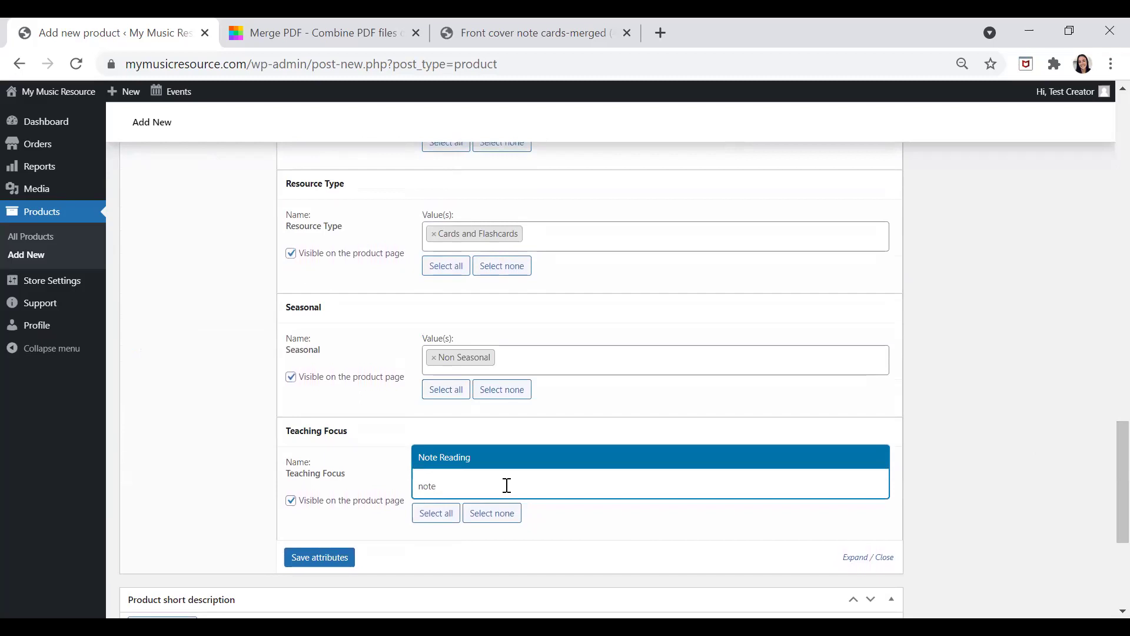
pyautogui.click(476, 462)
pyautogui.write('sight')
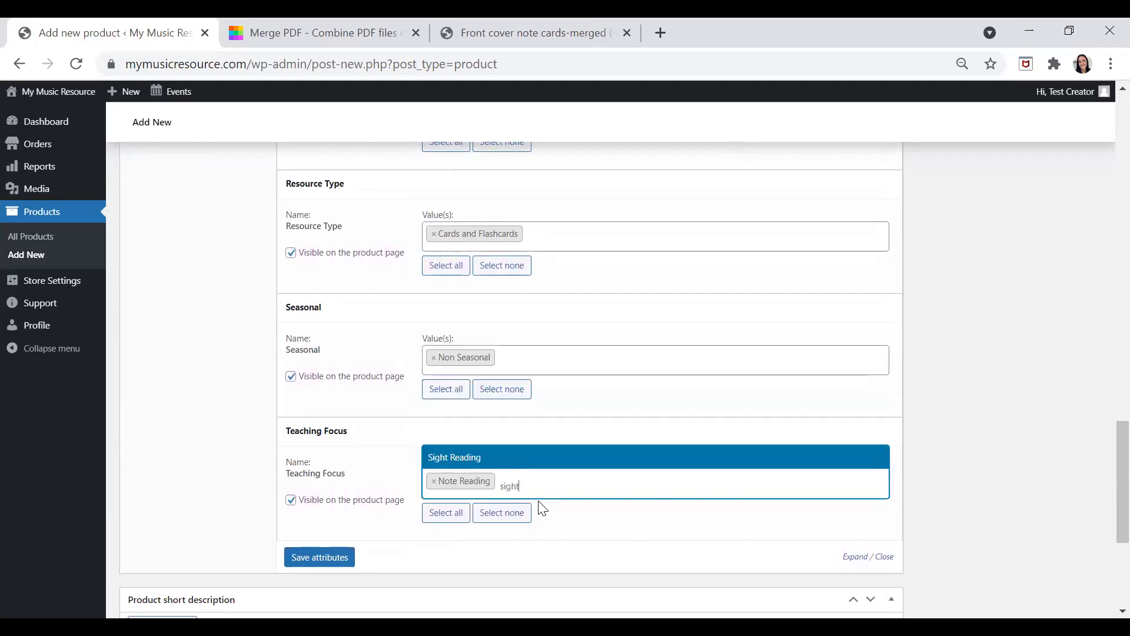
pyautogui.click(524, 459)
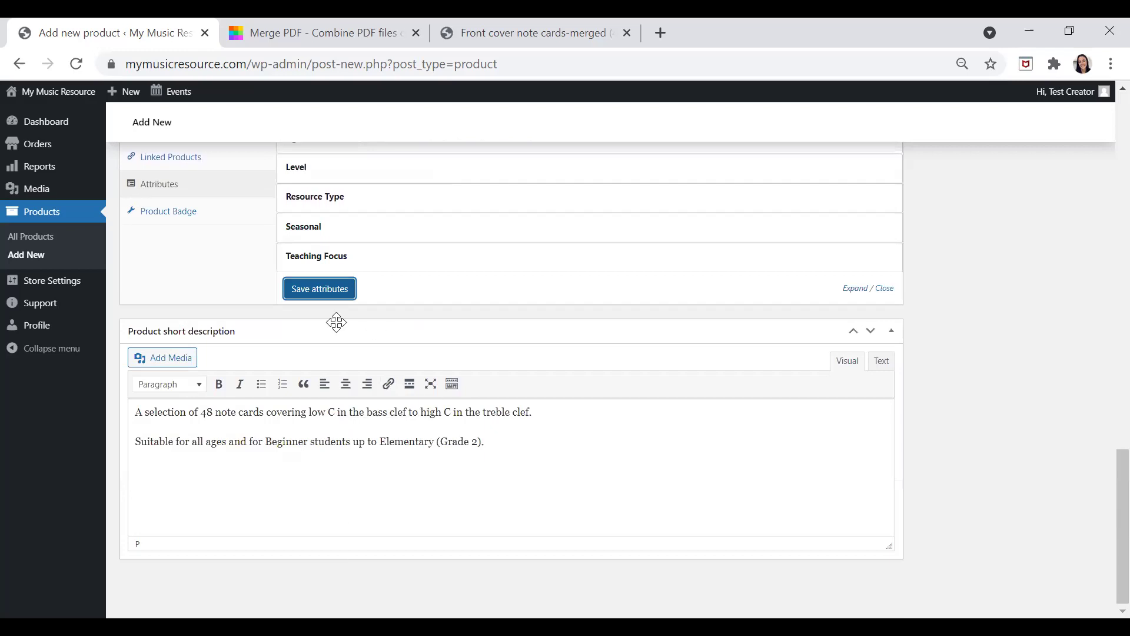
# - Save the Note Reading Cards product as a draft and open its preview page
pyautogui.moveTo(1103, 537); pyautogui.dragTo(1106, 118)
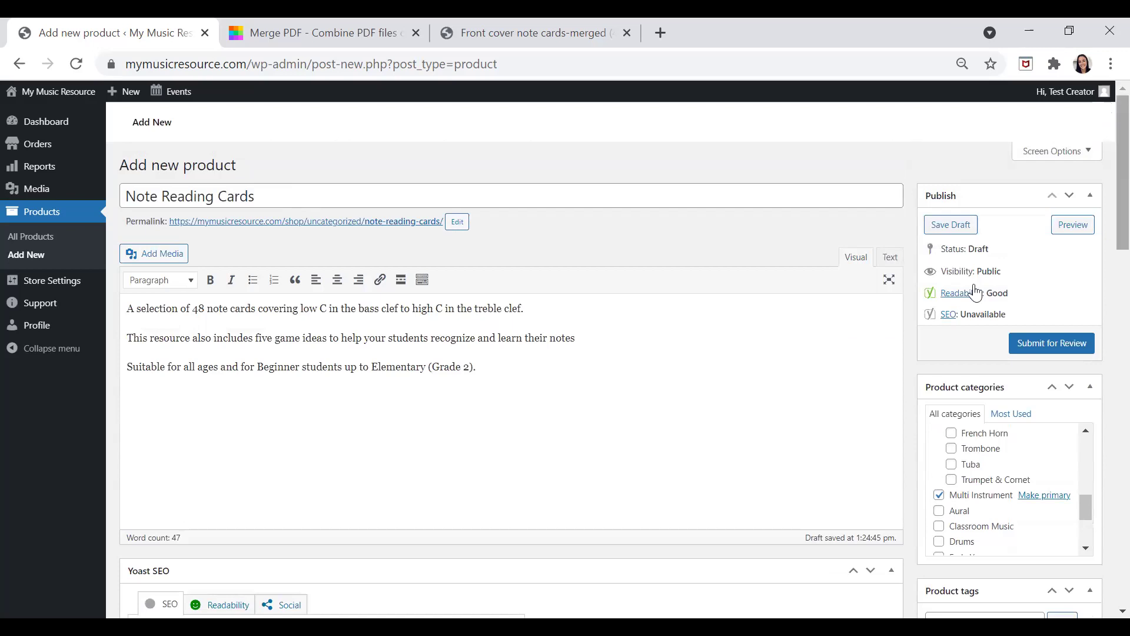
pyautogui.click(951, 225)
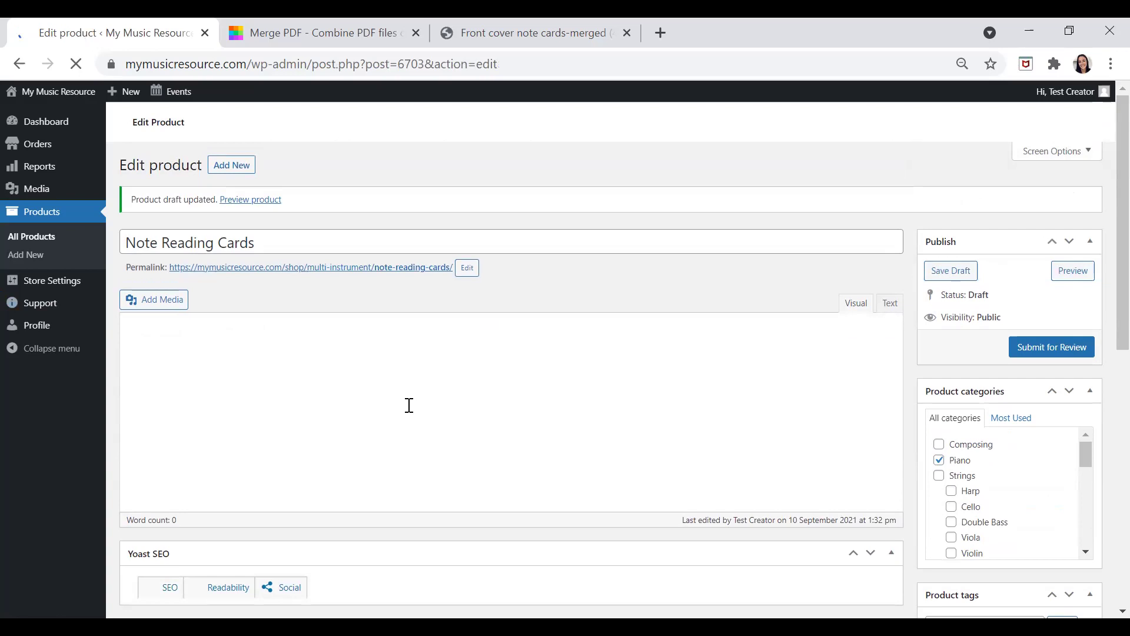
pyautogui.click(1075, 272)
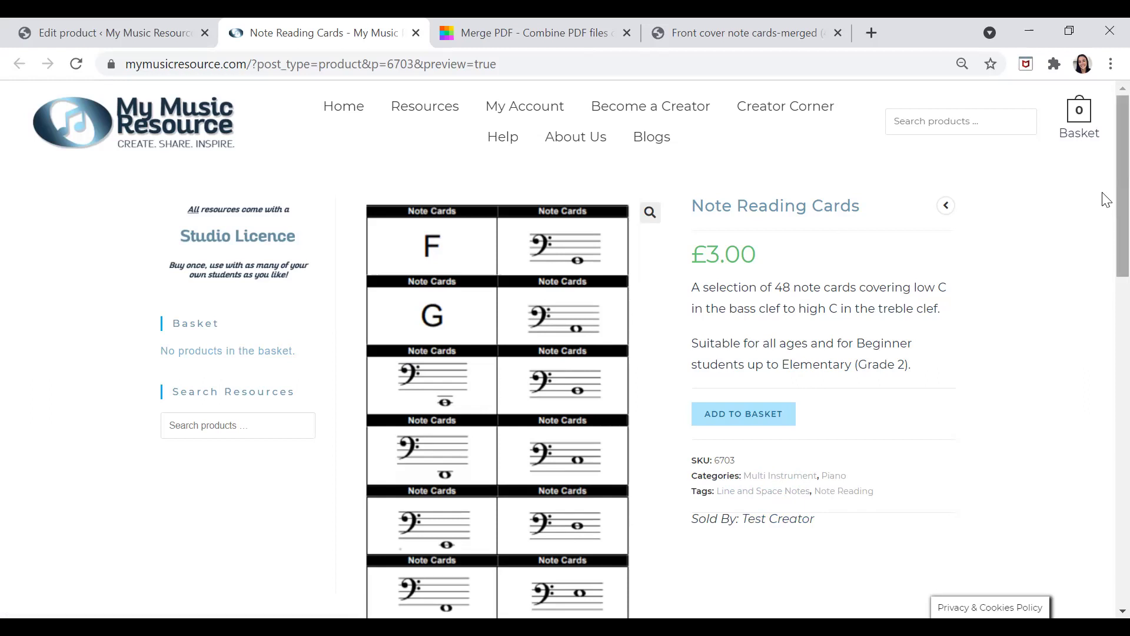
# - Look through the product's gallery images on the preview page, checking the game ideas sheet, letter cards and note cards
pyautogui.scroll(-4, 1102, 268)
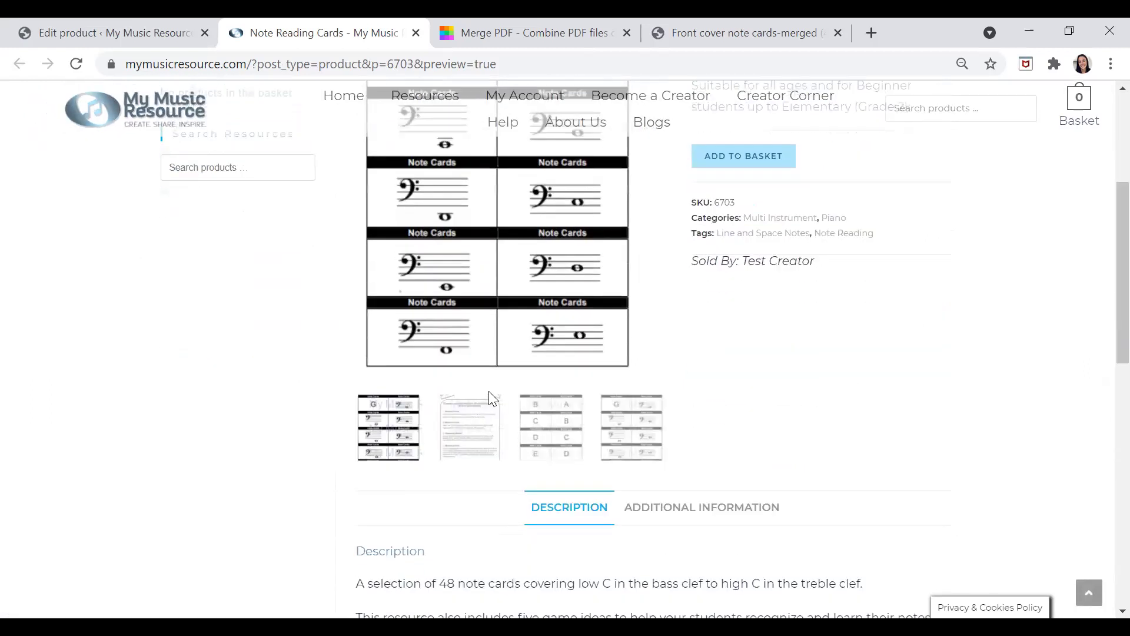
pyautogui.click(454, 429)
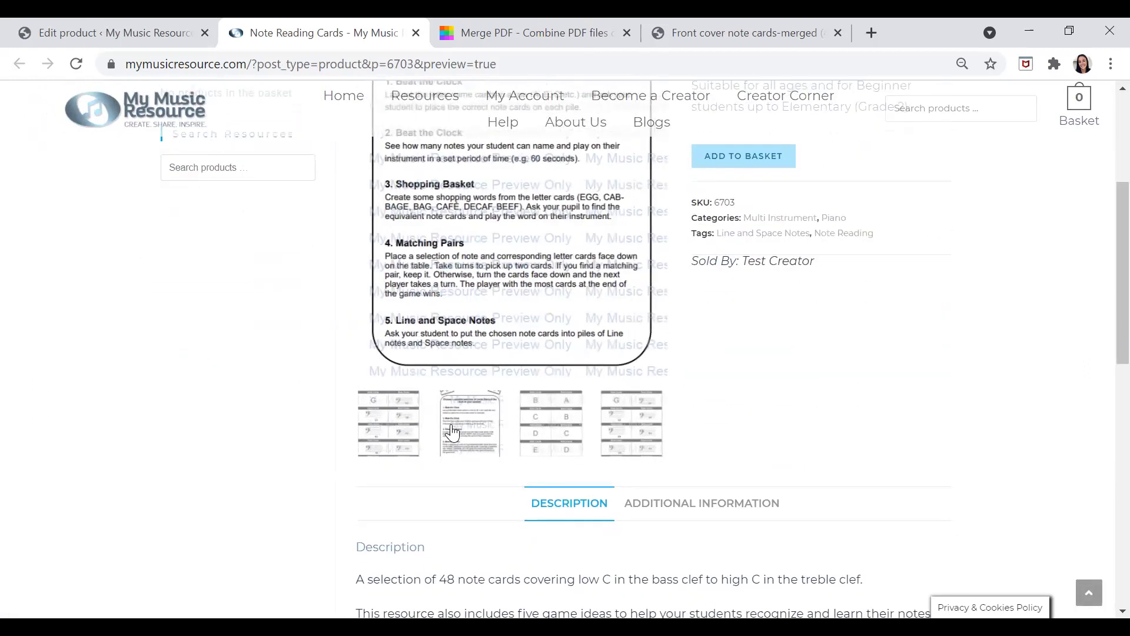
pyautogui.click(574, 445)
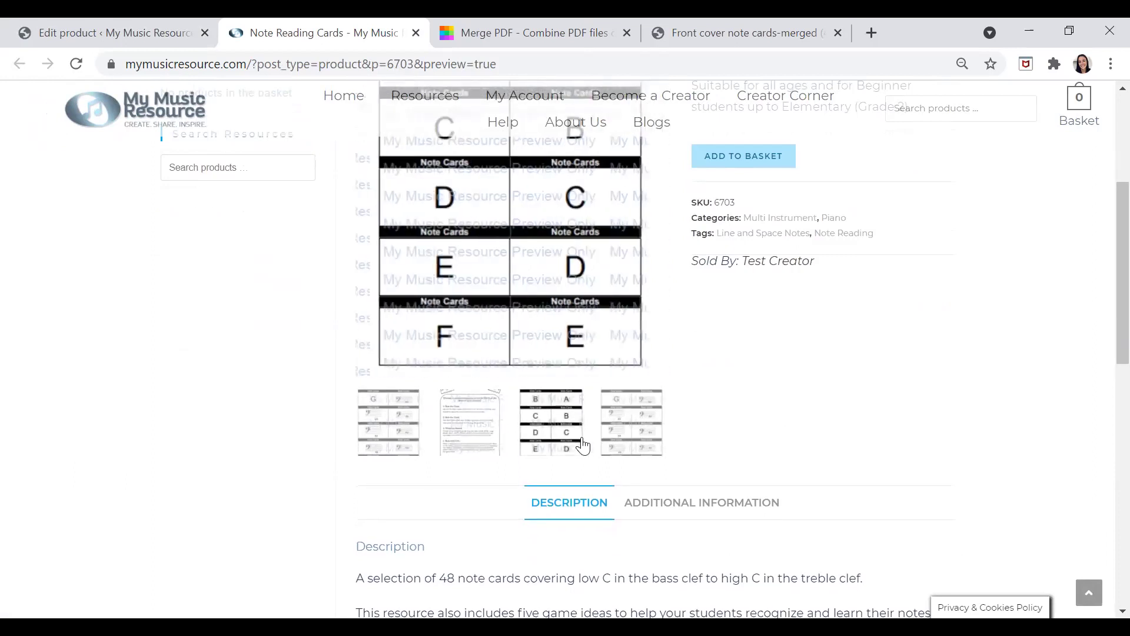
pyautogui.click(606, 442)
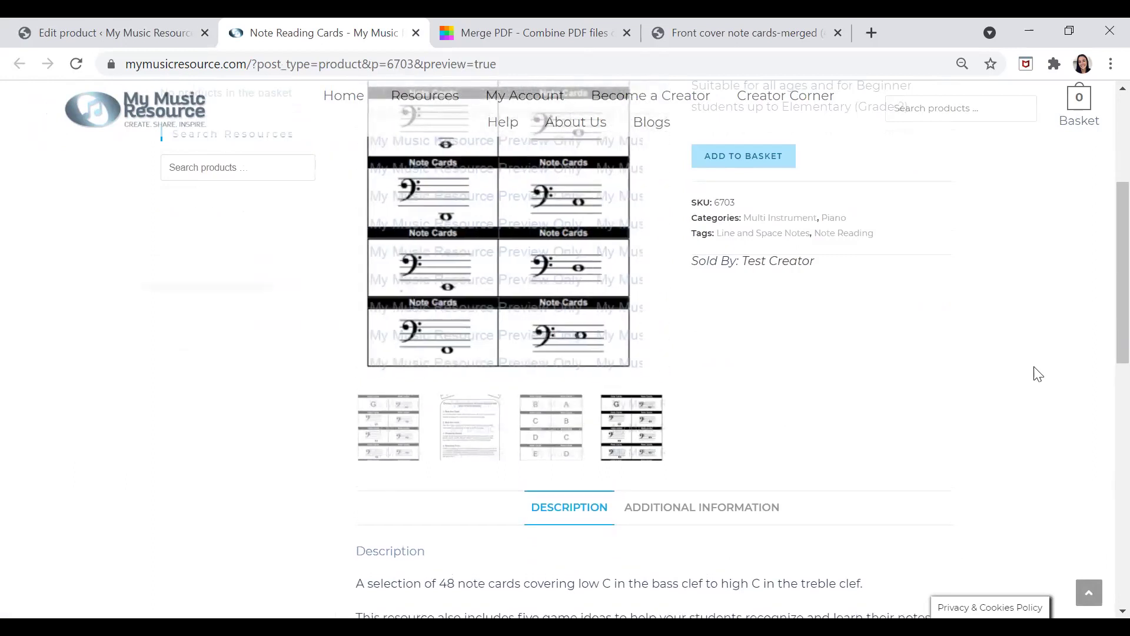
# - Review the product's description and additional information on the preview page, and return to the product editor
pyautogui.scroll(-5, 1103, 298)
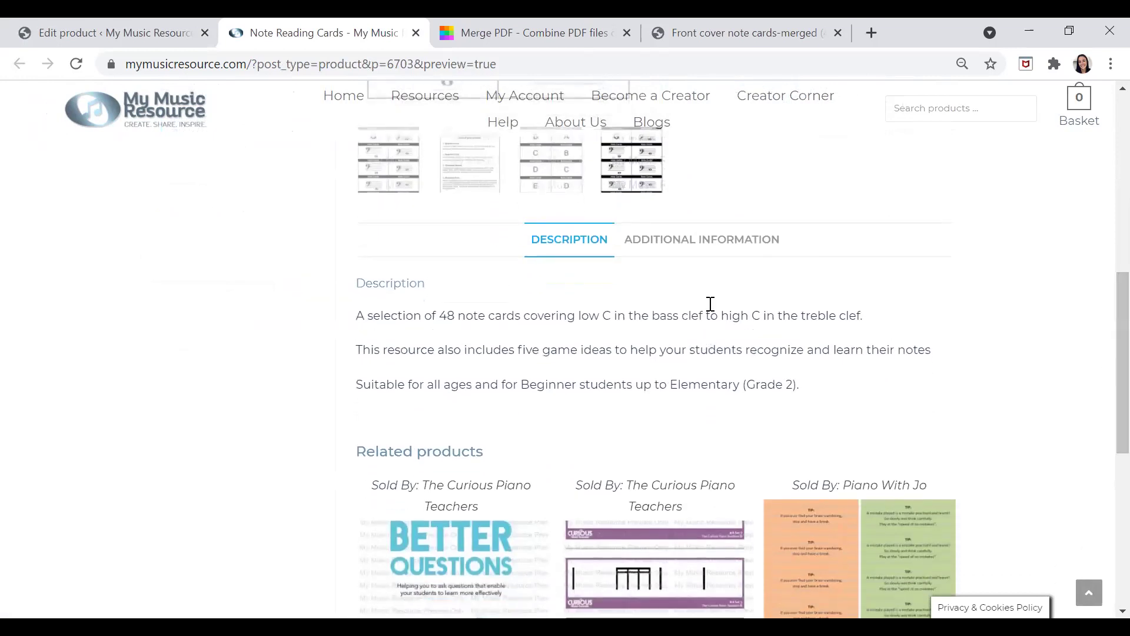
pyautogui.click(716, 241)
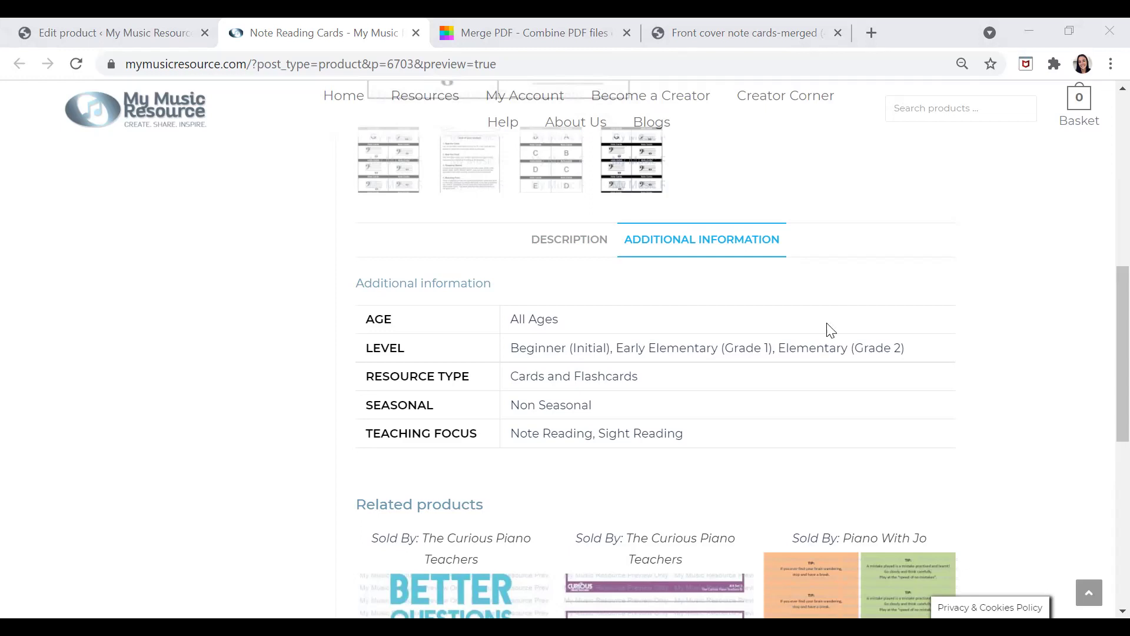
pyautogui.click(89, 31)
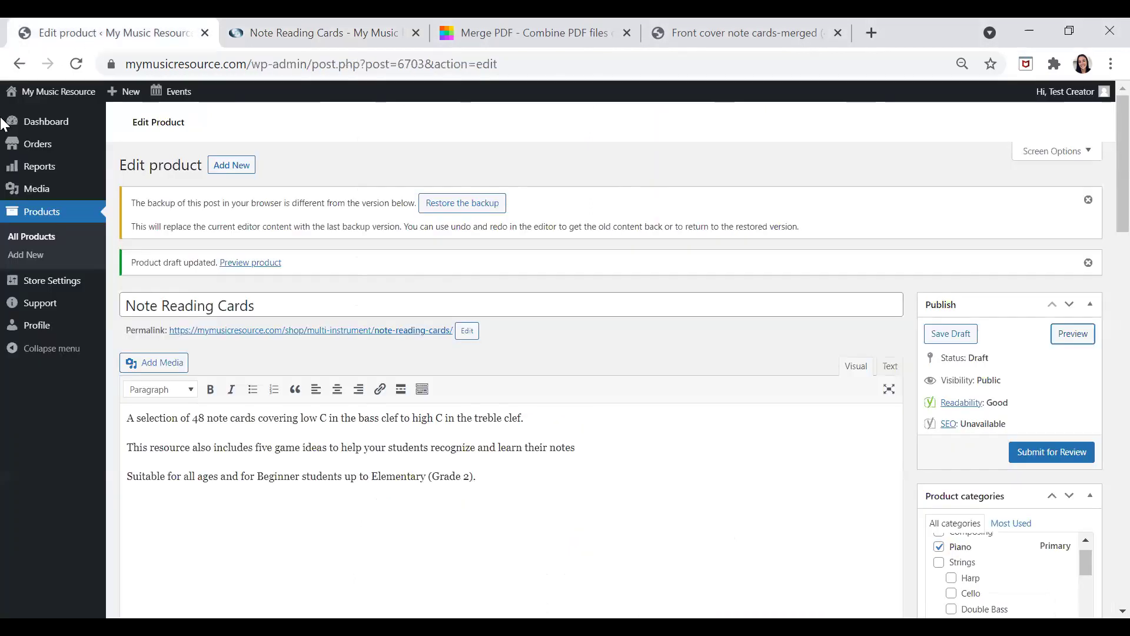